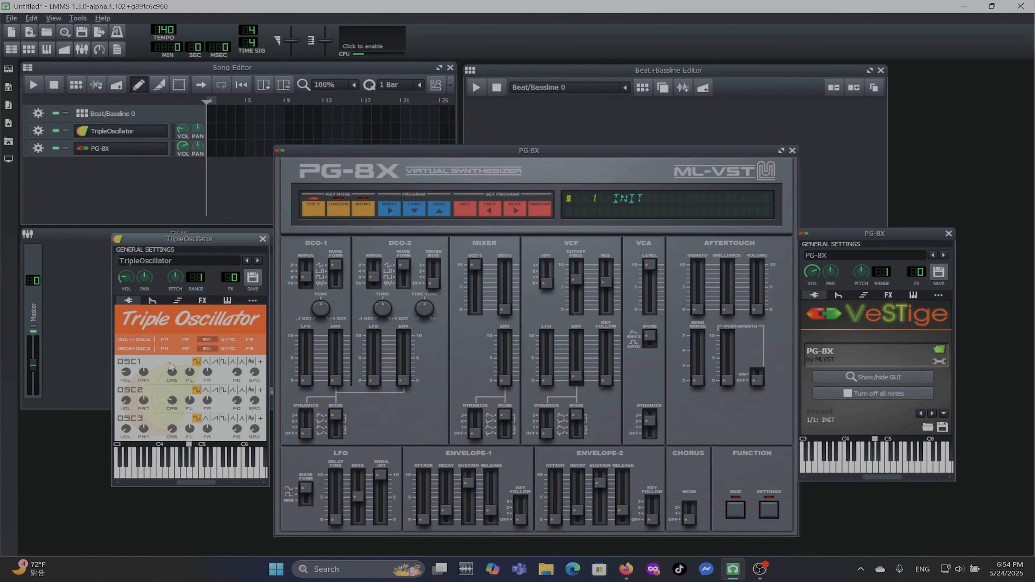
Try the triangle, saw and square waves in turn on TripleOscillator's OSC1, ending on the sine wave.
key("z")
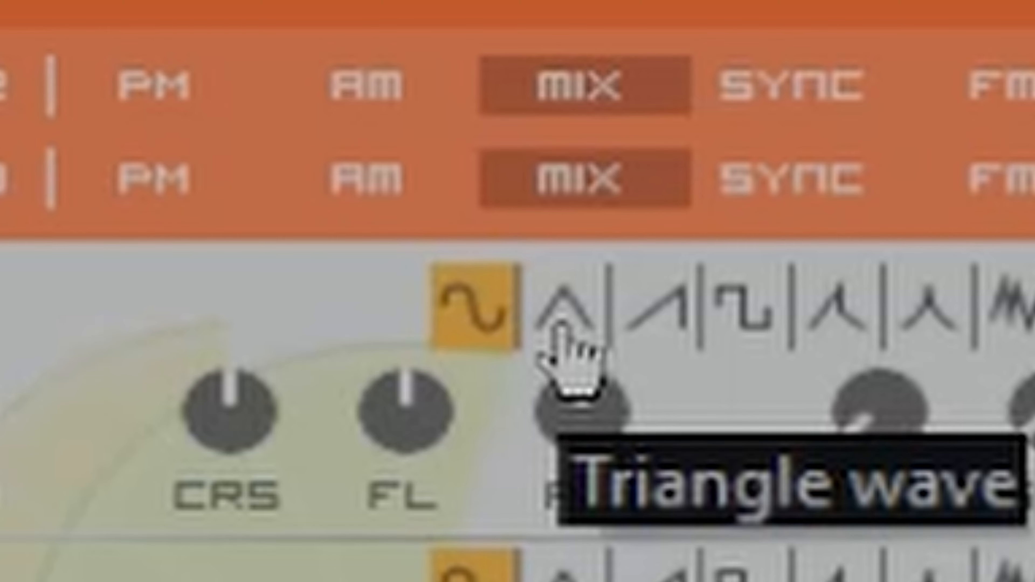
left_click(562, 326)
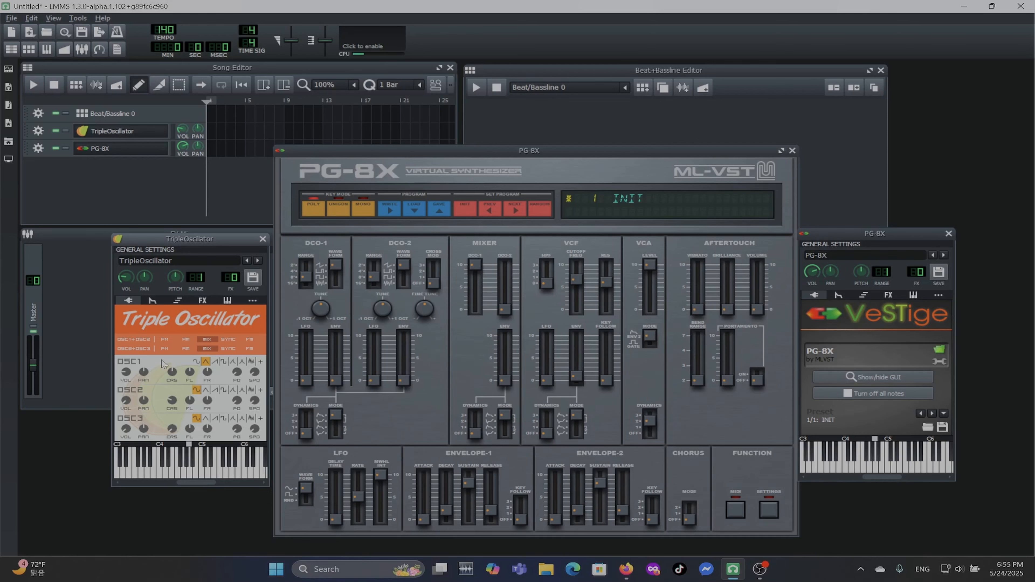
key("z")
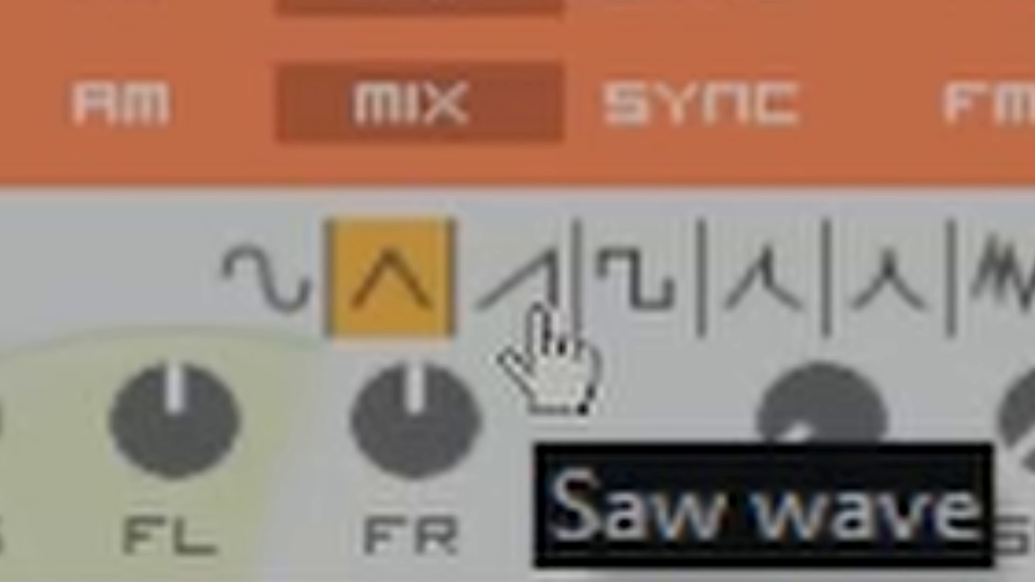
left_click(536, 309)
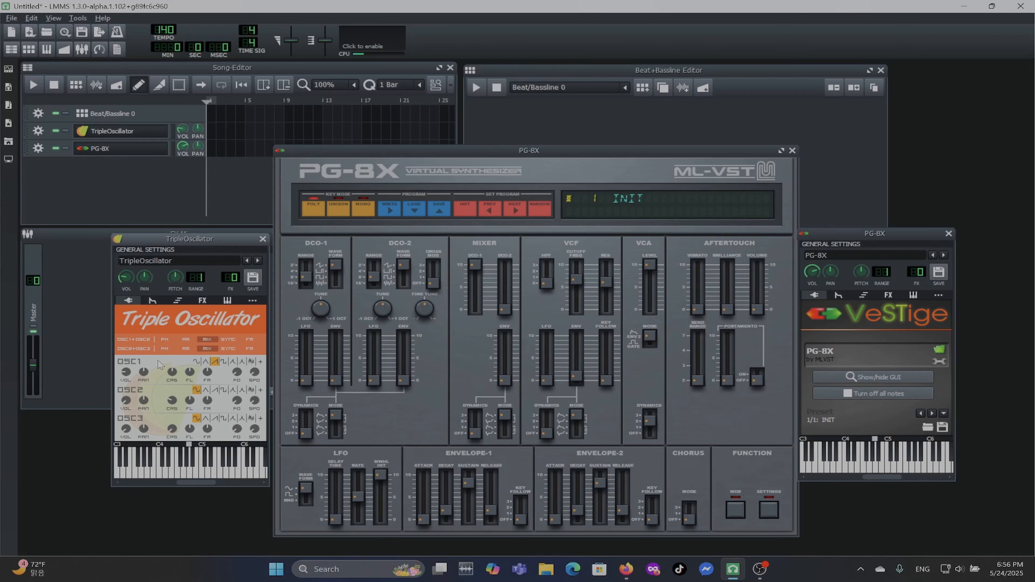
key("z")
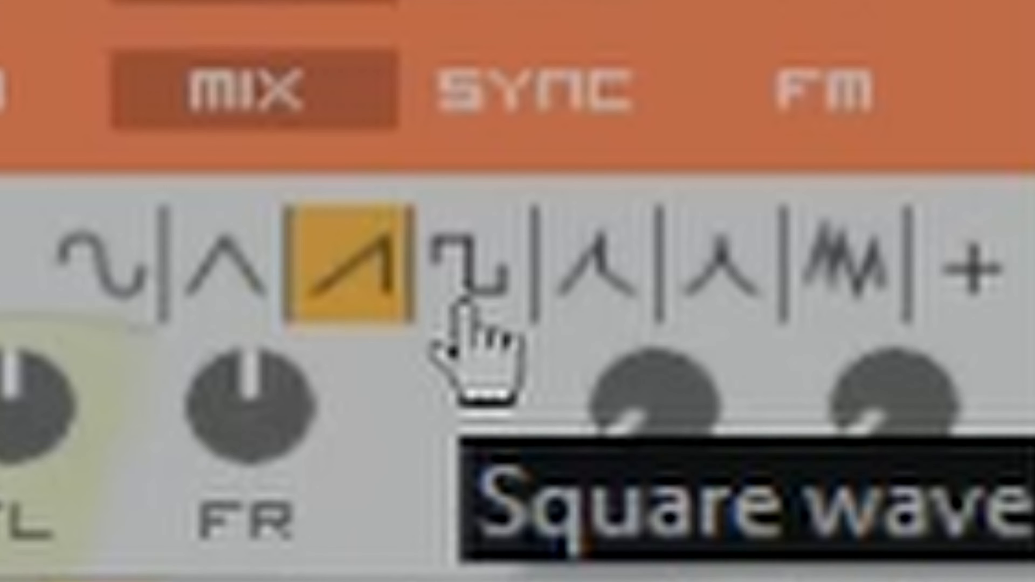
left_click(464, 304)
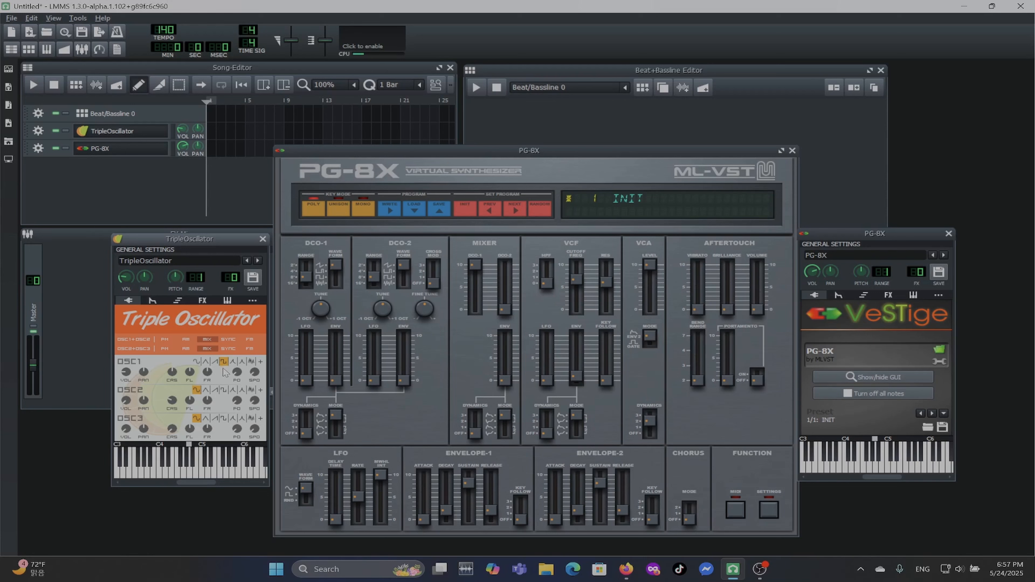
key("z")
left_click(196, 361)
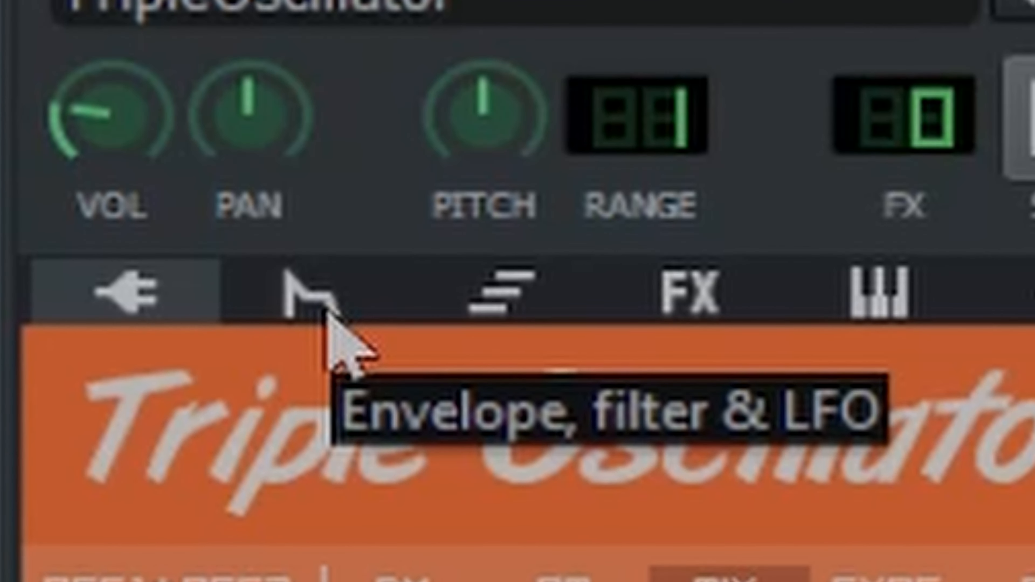
Show TripleOscillator's envelope, filter and LFO settings and activate the volume envelope at full amount.
left_click(326, 313)
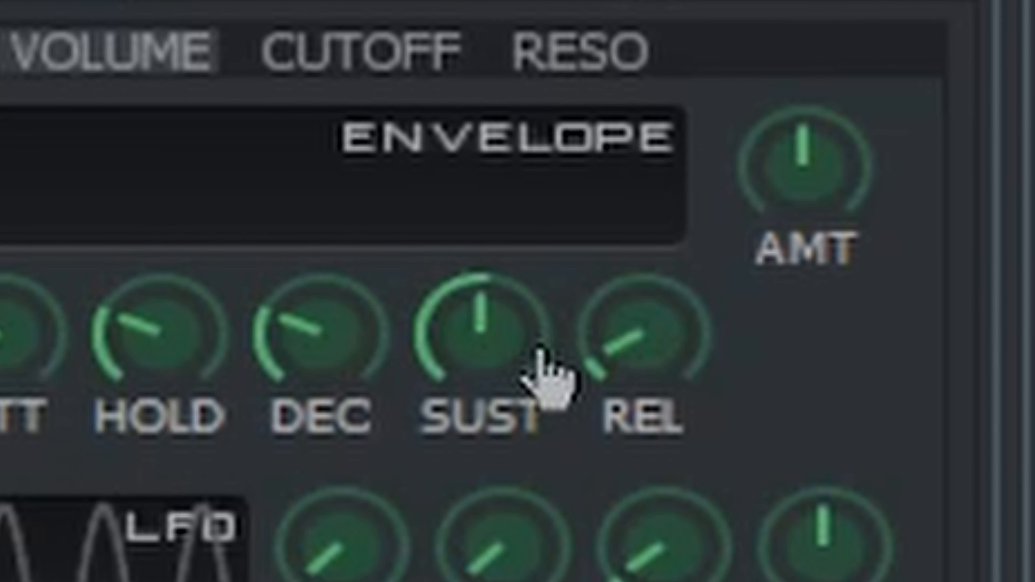
mouse_move(670, 353)
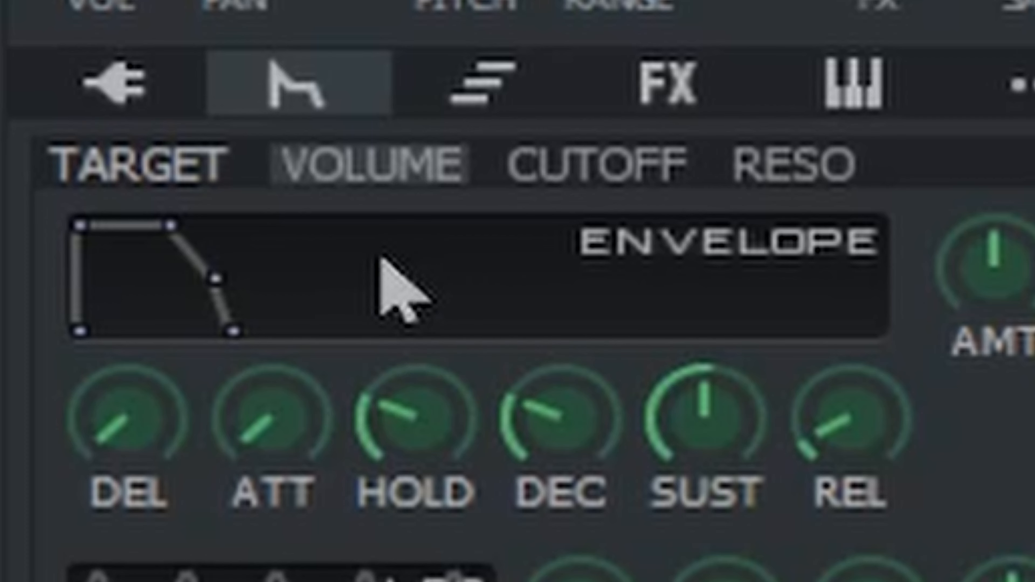
left_click(382, 260)
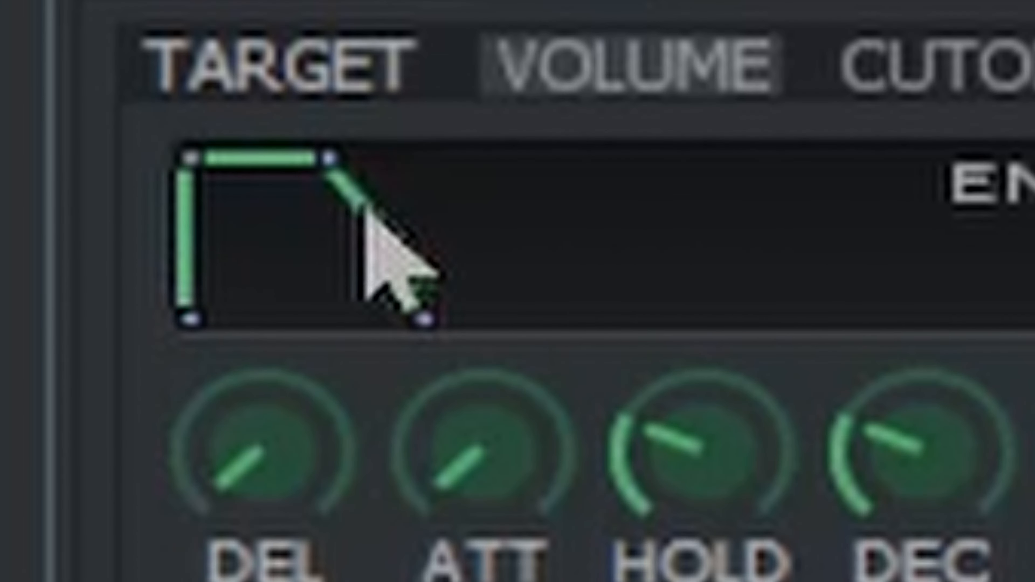
Try a longer attack on TripleOscillator's volume envelope, starting at about 0.088.
mouse_move(500, 455)
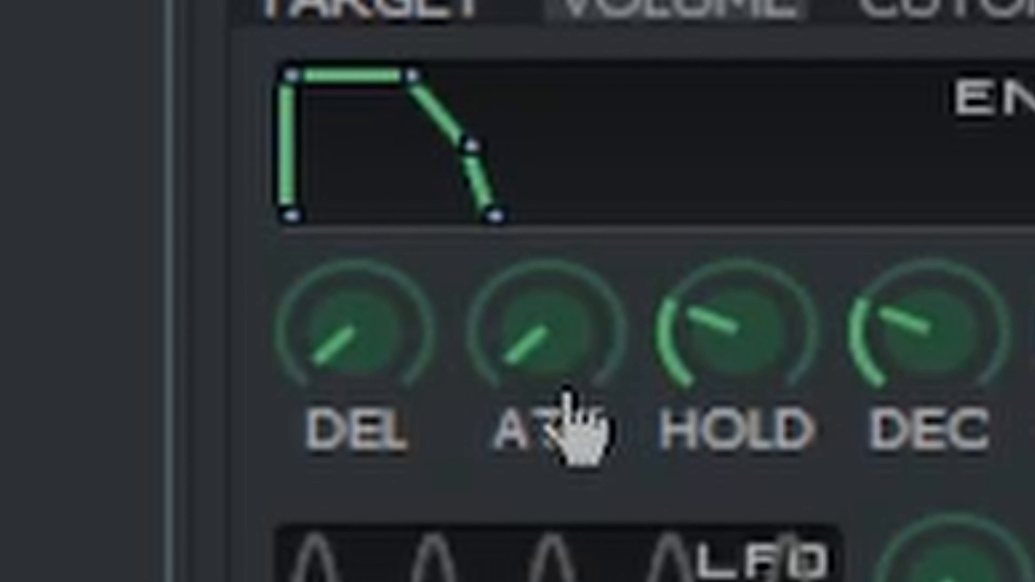
mouse_move(151, 352)
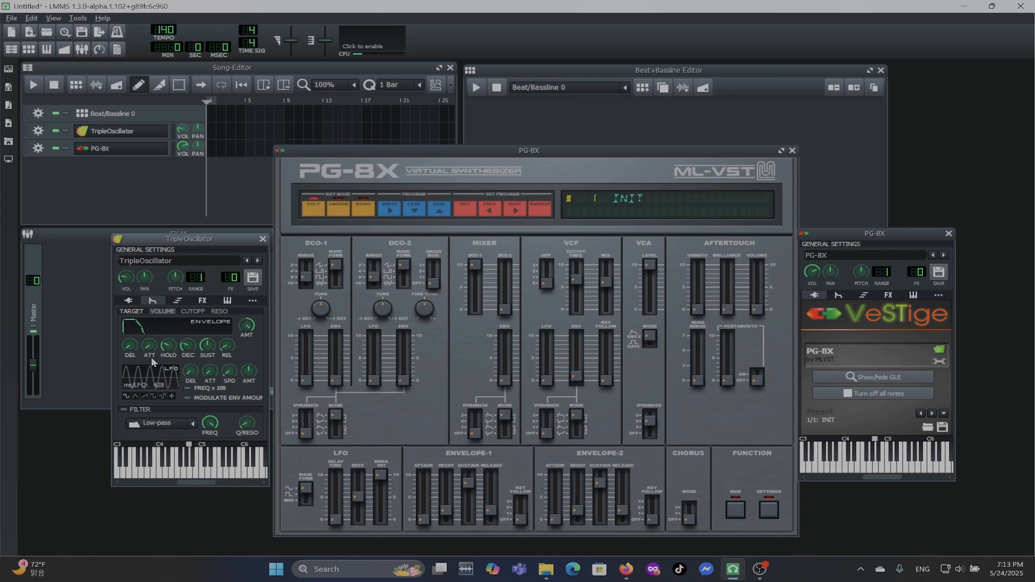
key("z")
mouse_move(150, 354)
left_click_drag(150, 354, 150, 349)
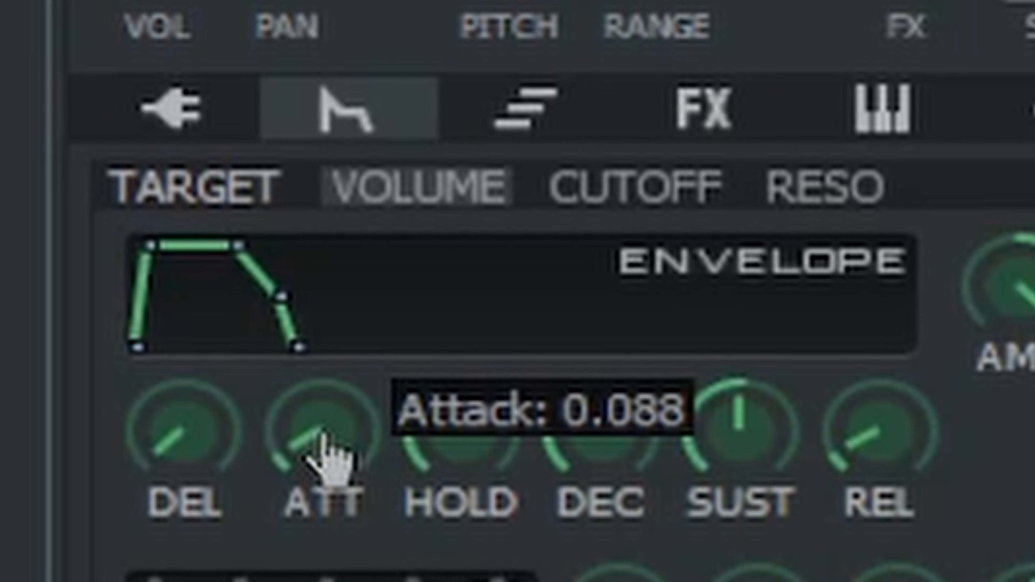
left_click_drag(324, 436, 232, 440)
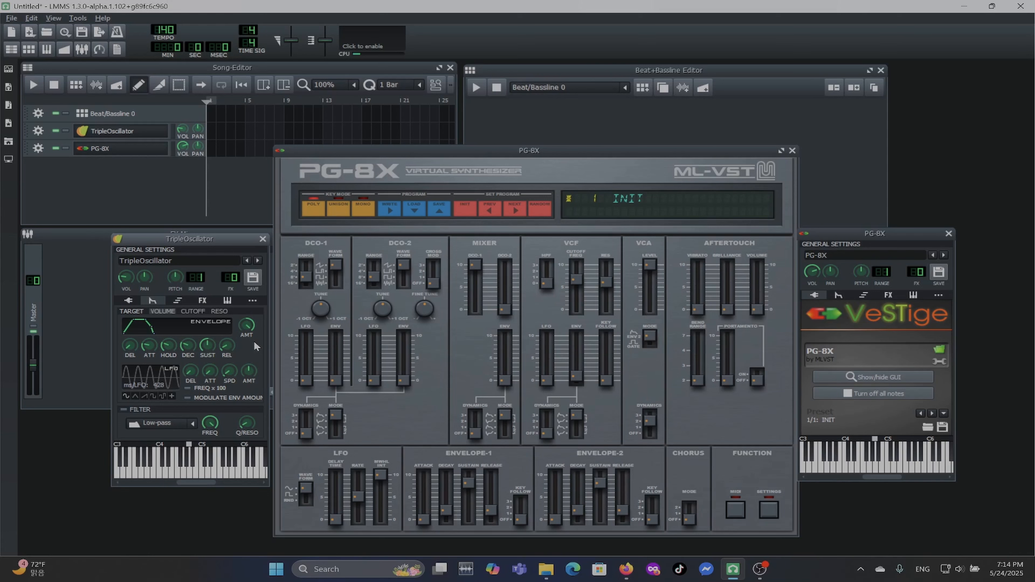
Try the volume envelope's sustain at its minimum and at its maximum.
key("z")
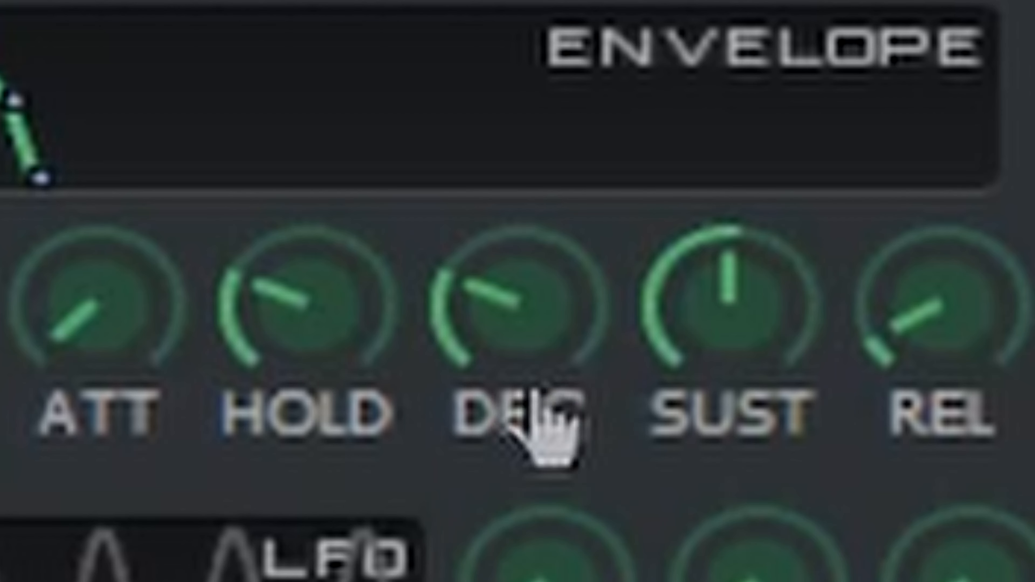
mouse_move(187, 349)
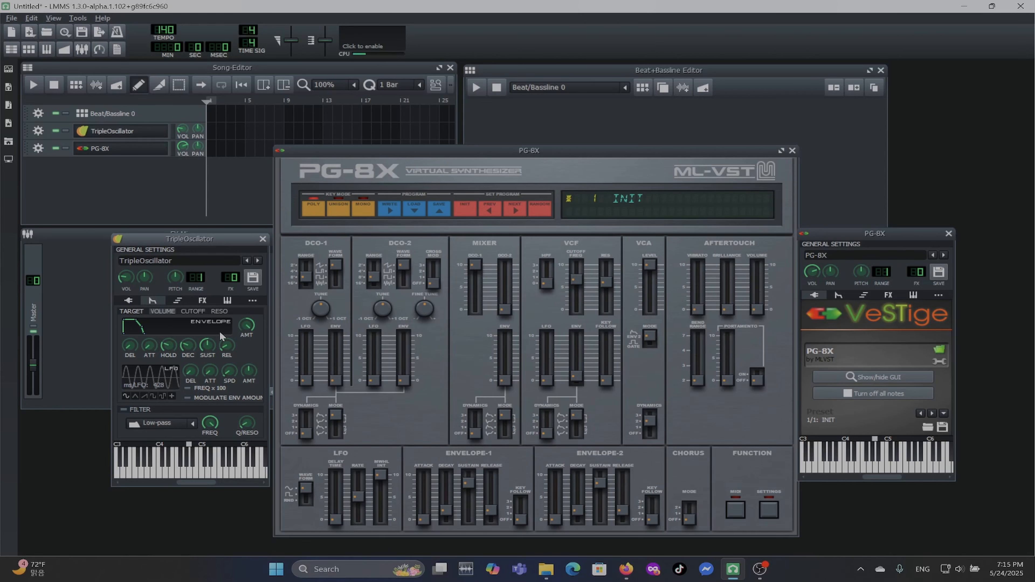
key("z")
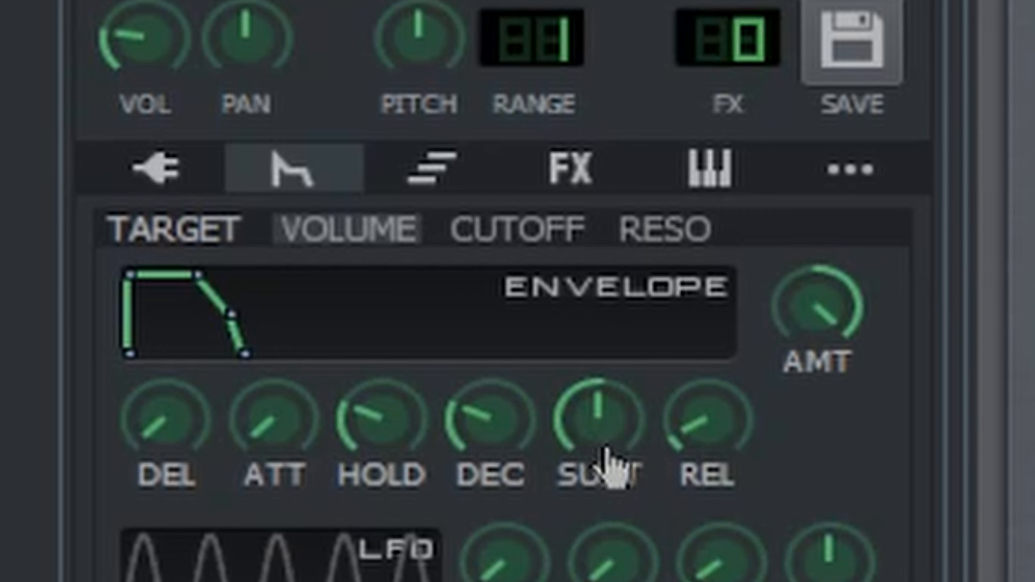
left_click_drag(597, 427, 616, 581)
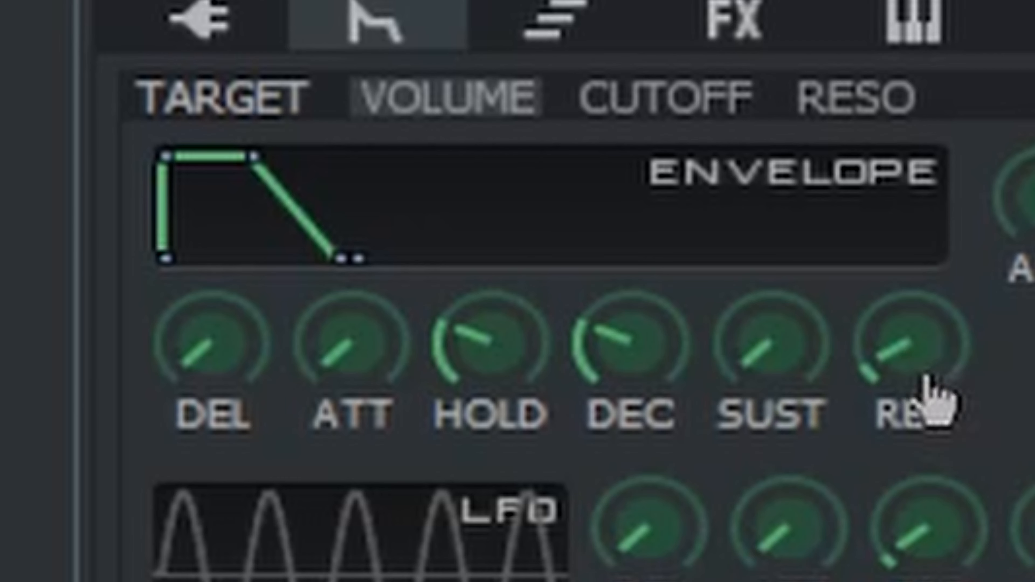
left_click_drag(799, 391, 778, 4)
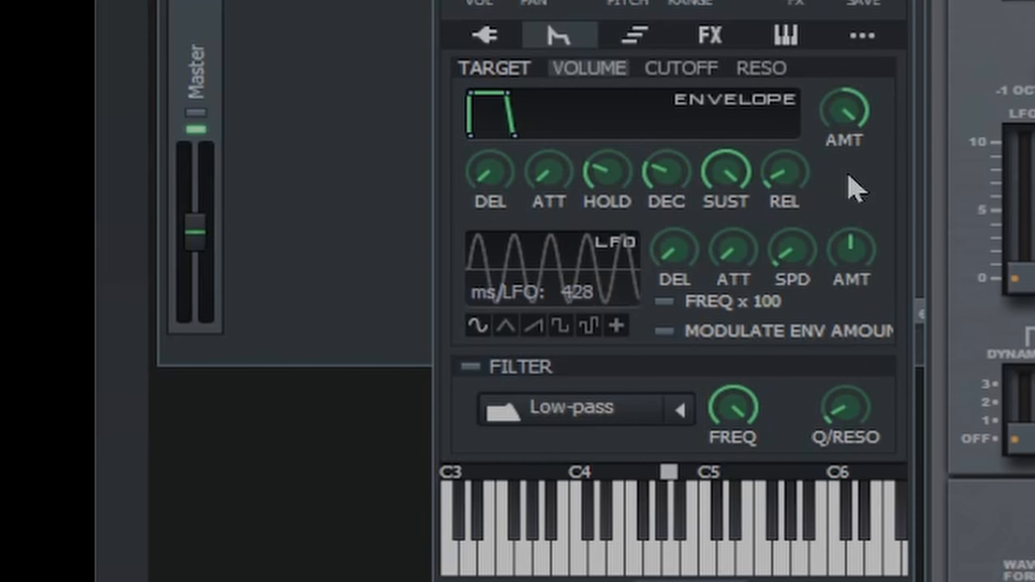
Shorten the decay of TripleOscillator's volume envelope, leaving the hold time and sustain level alone.
key("z")
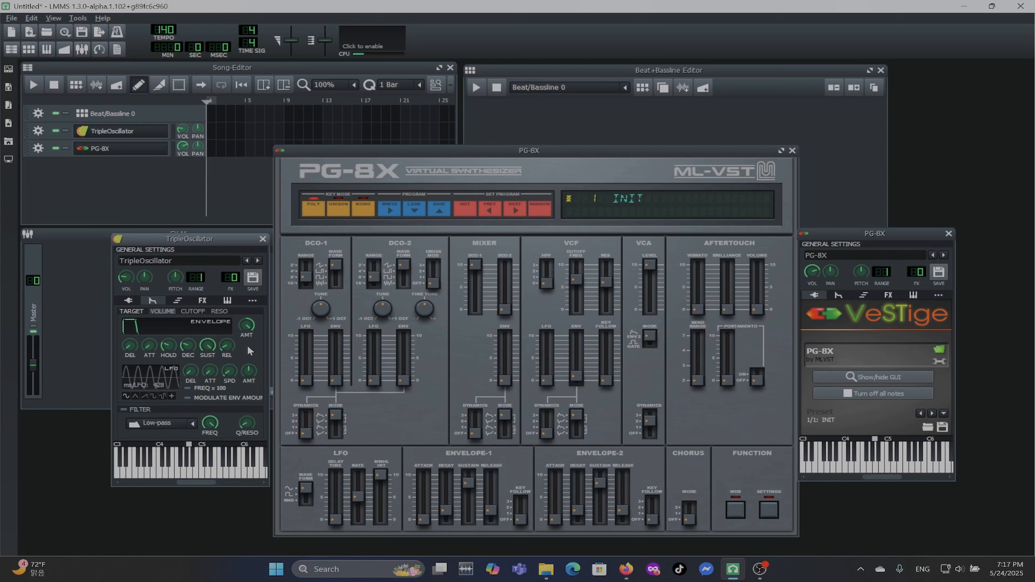
mouse_move(186, 348)
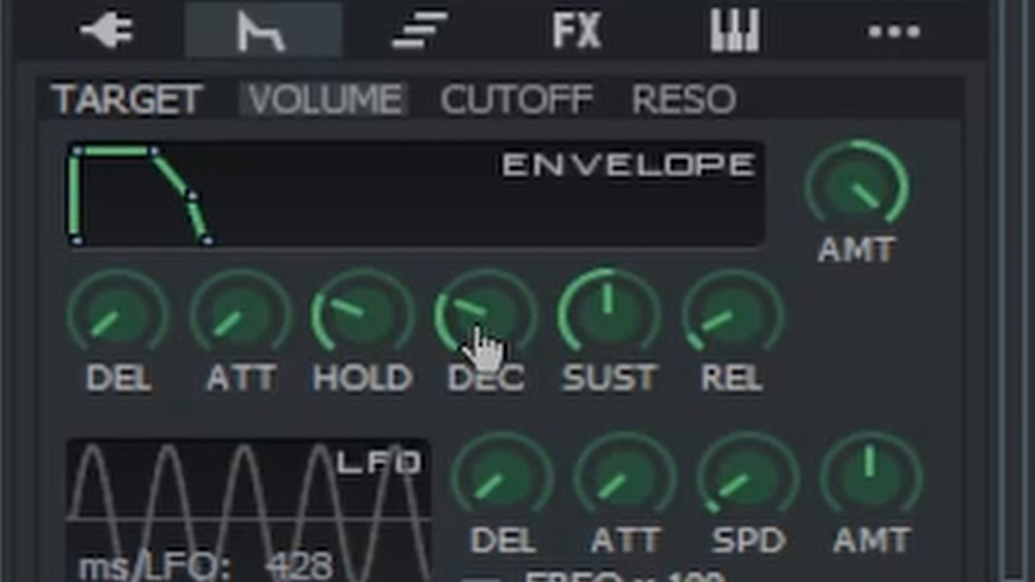
left_click_drag(473, 338, 479, 446)
left_click_drag(599, 557, 600, 581)
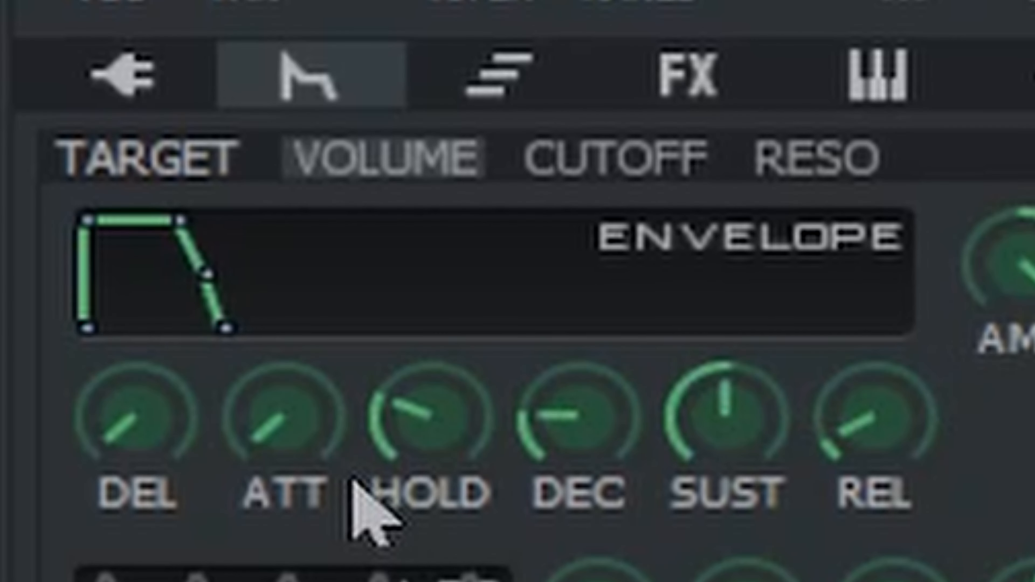
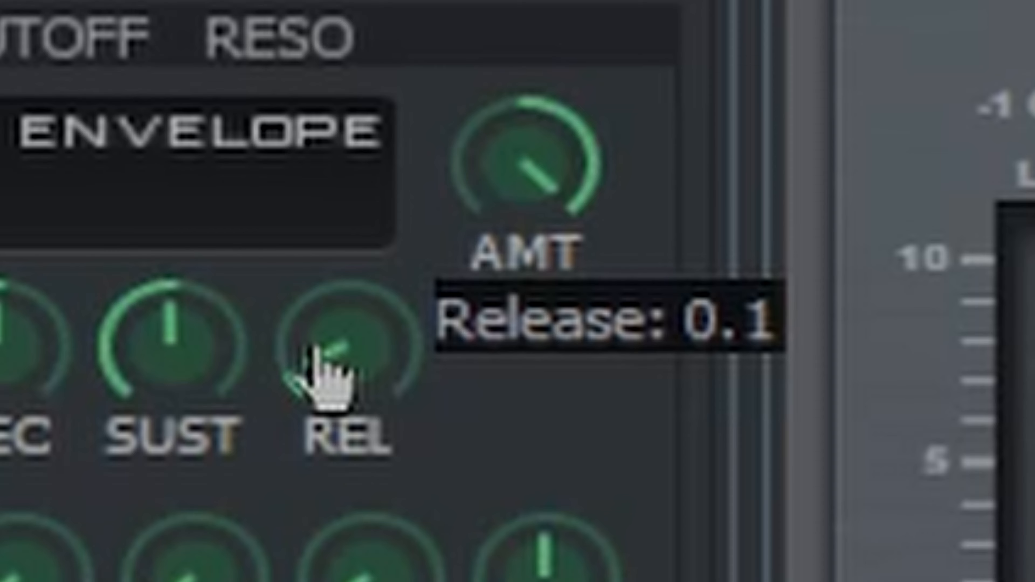
Lengthen the volume envelope's release, then view the cutoff and resonance envelope targets and return to the volume target.
left_click_drag(313, 347, 269, 185)
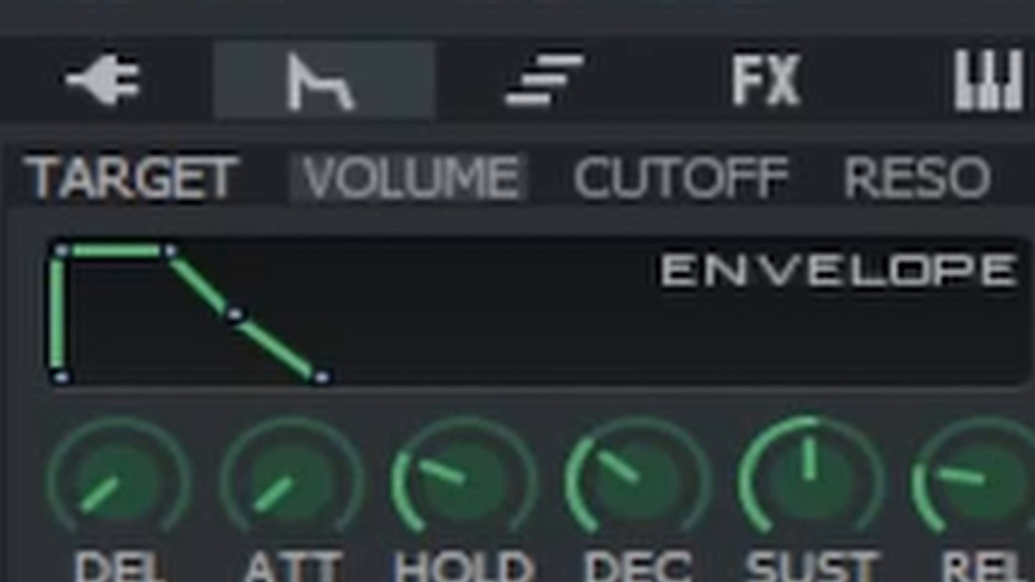
left_click(677, 172)
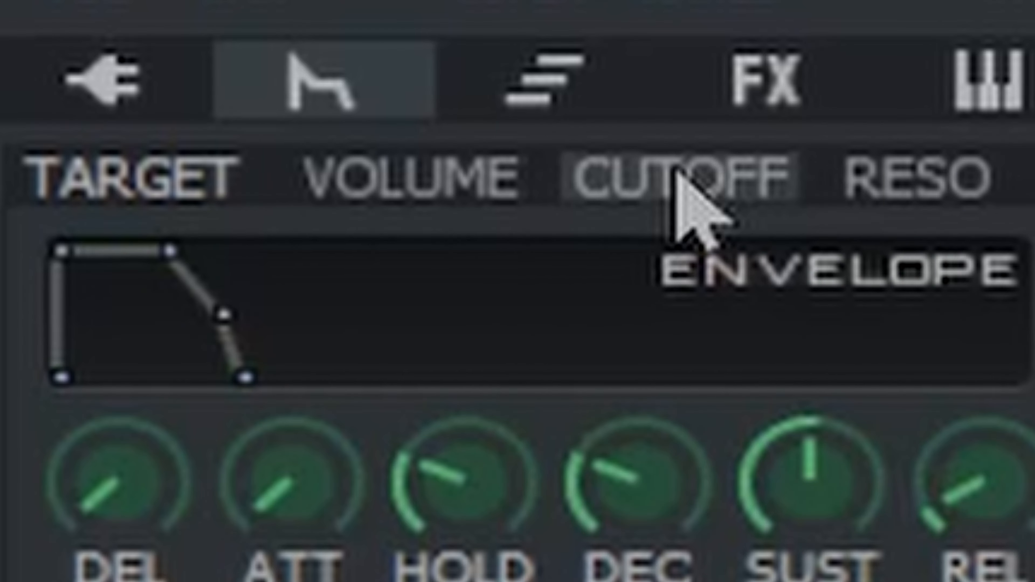
left_click(954, 192)
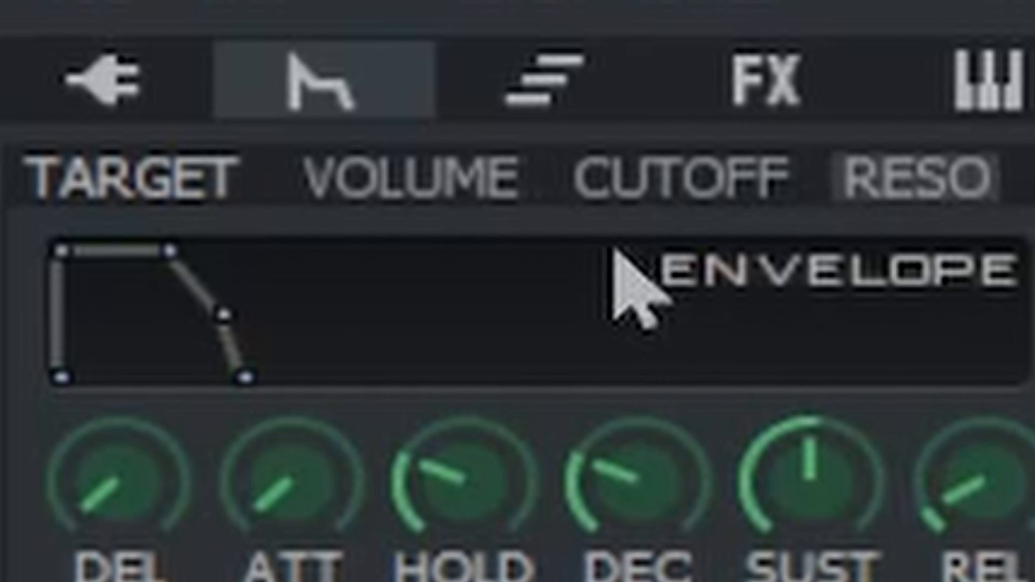
left_click(373, 173)
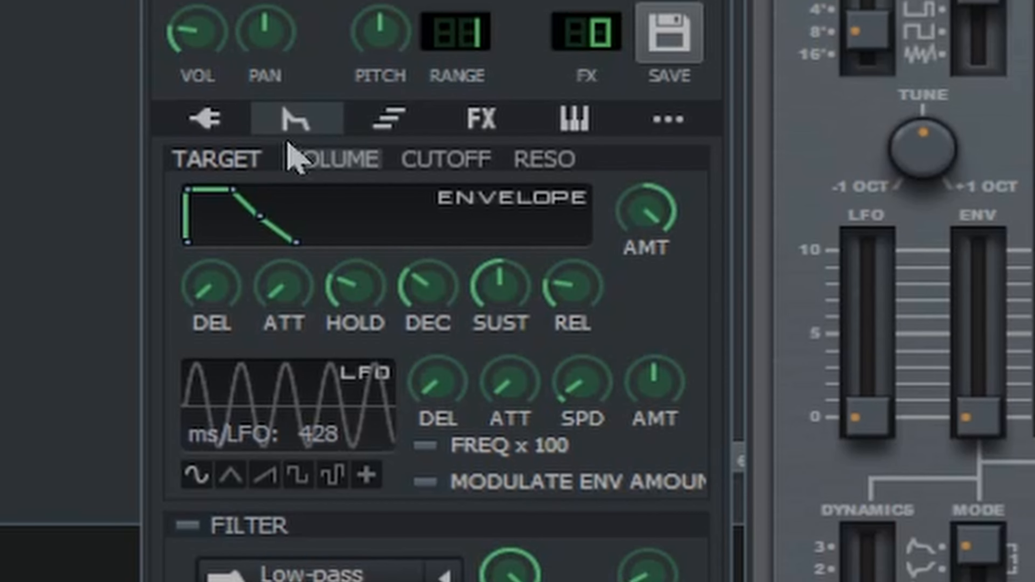
Activate TripleOscillator's volume LFO at full amount, compare it with the LFO off, and play test notes.
left_click(302, 383)
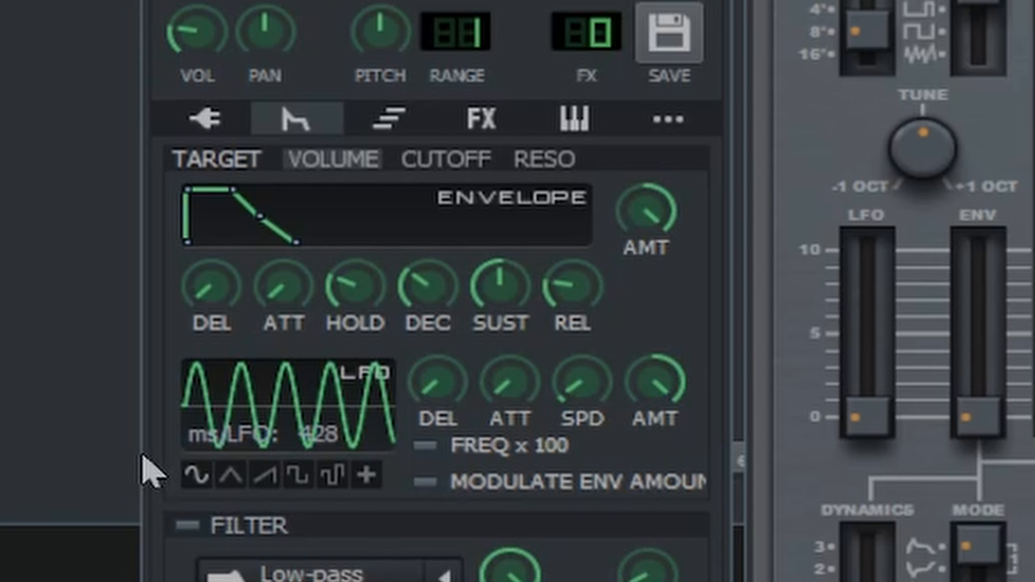
key("ctrl+z")
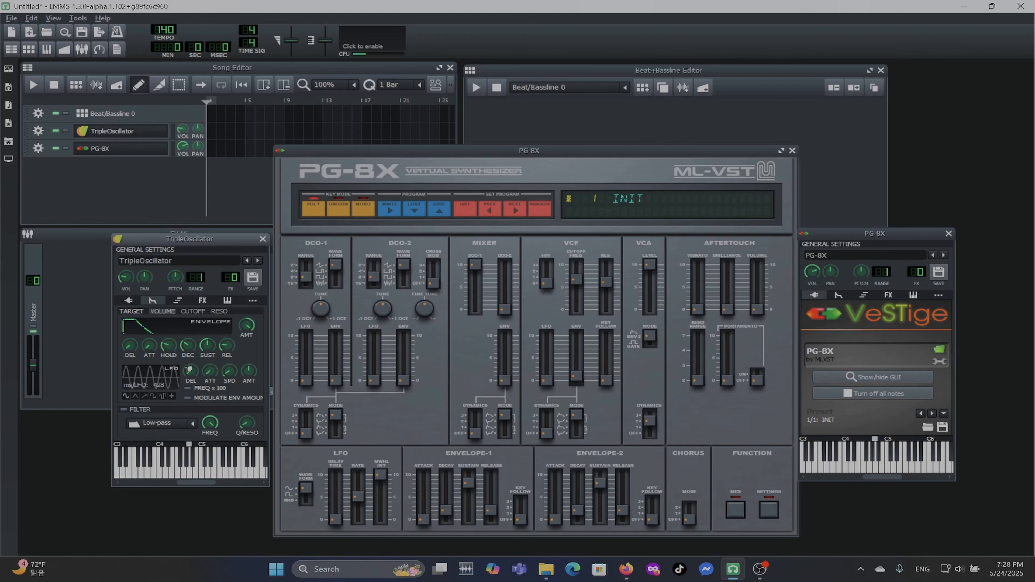
key("z")
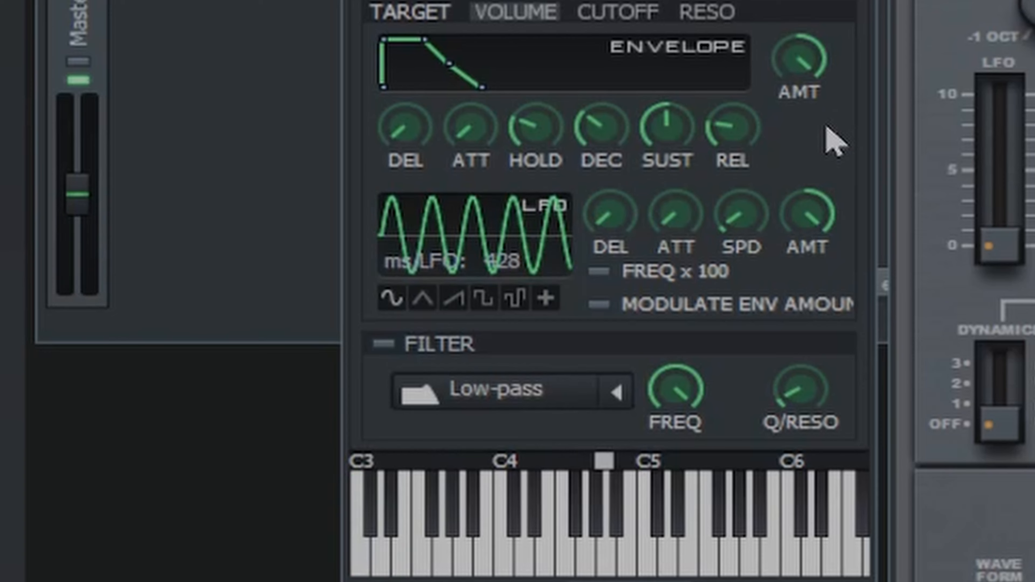
key("z")
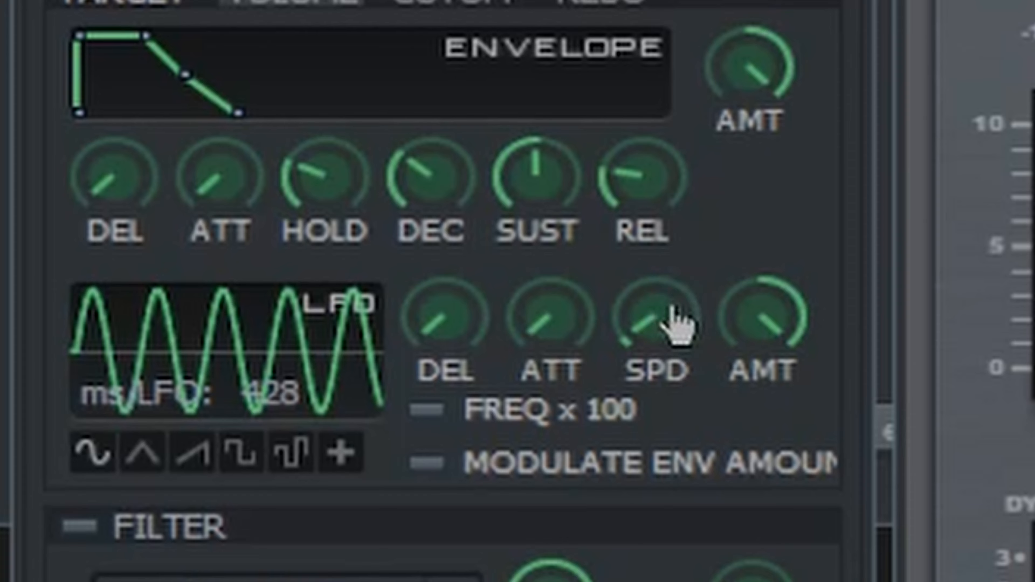
Try a volume LFO speed of about 0.013, then sync the LFO frequency to the tempo as a quarter note.
left_click_drag(651, 343, 643, 343)
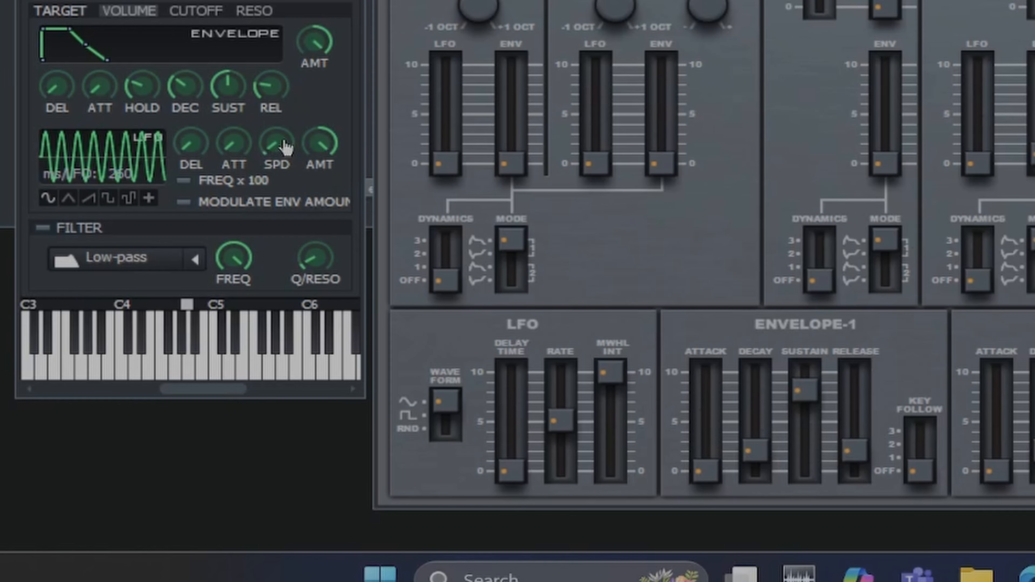
right_click(286, 148)
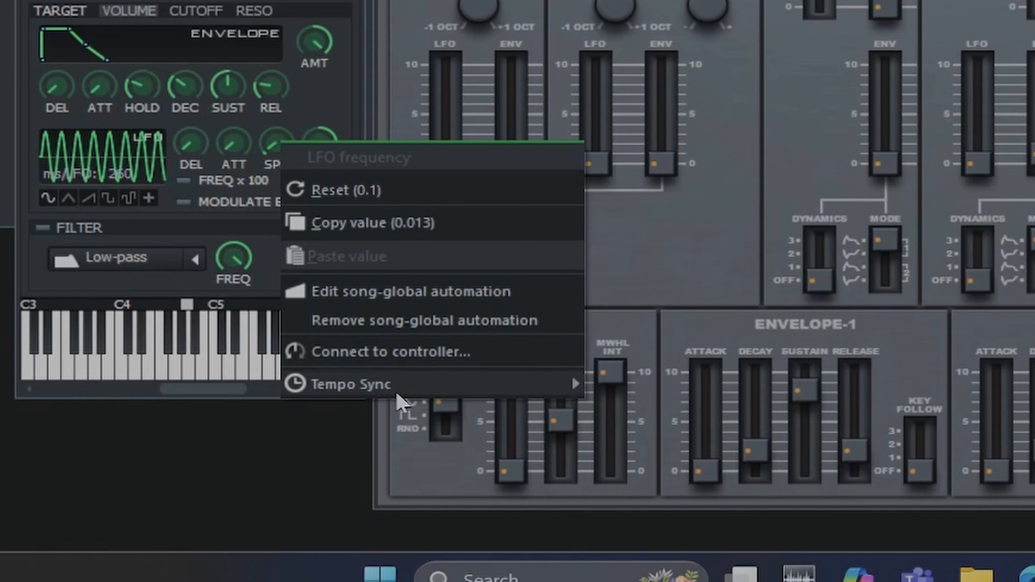
mouse_move(402, 392)
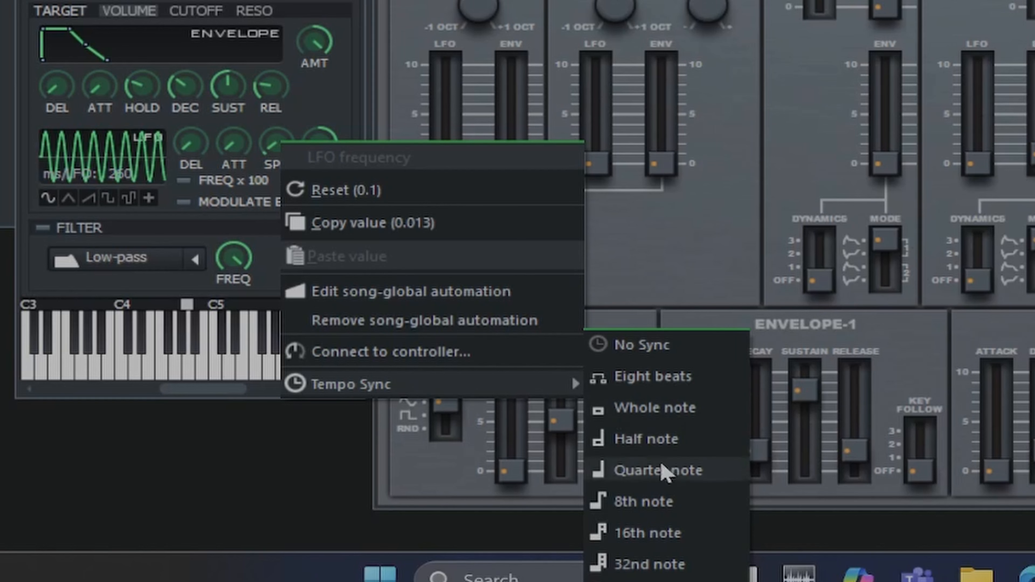
left_click(628, 471)
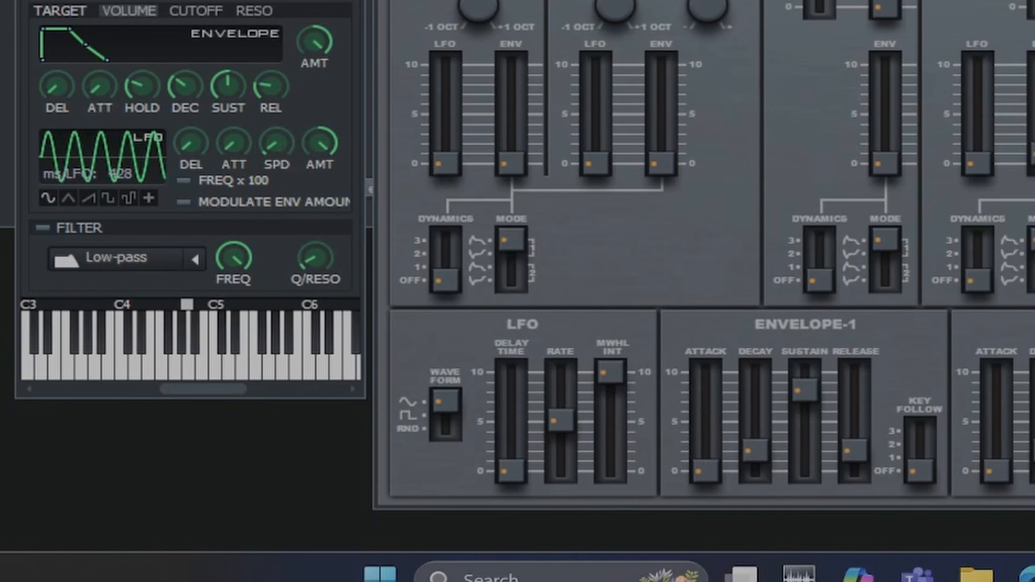
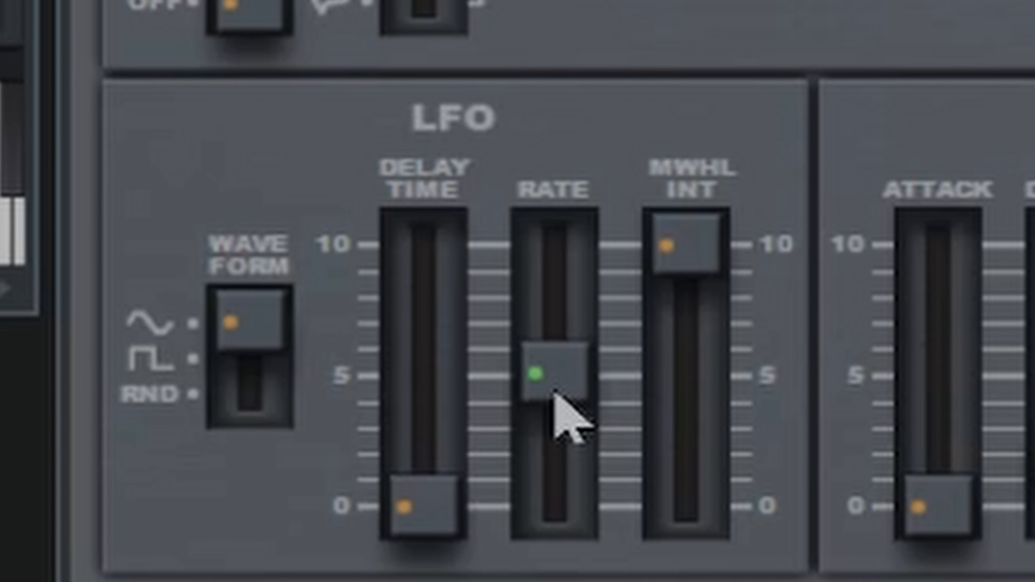
Try the PG-8X LFO rate at its maximum of 10.
left_click_drag(555, 394, 576, 195)
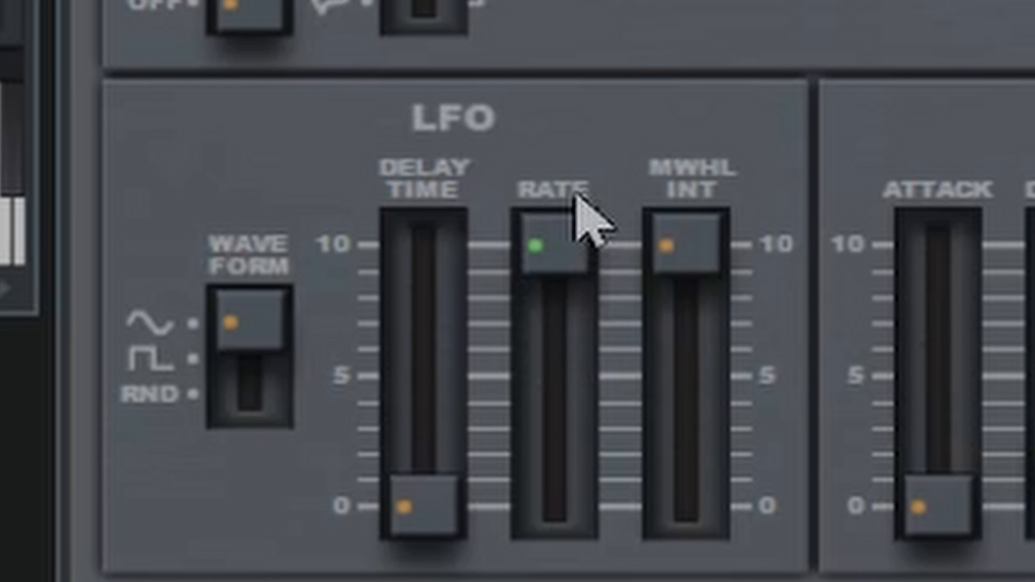
left_click_drag(575, 194, 576, 214)
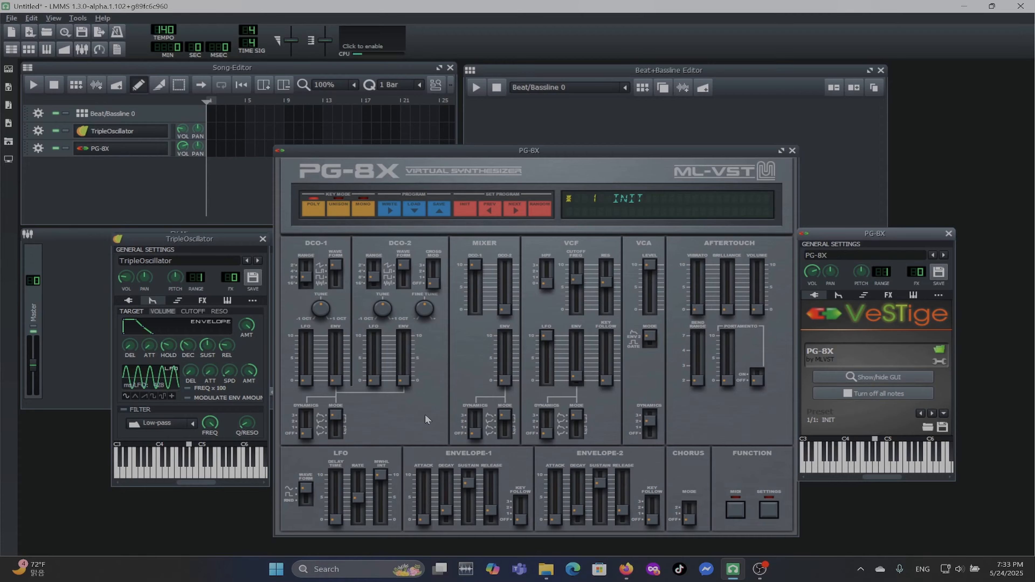
View TripleOscillator's oscillator settings, then return to its envelope settings, enable the Low-pass filter and play a test note.
left_click(223, 238)
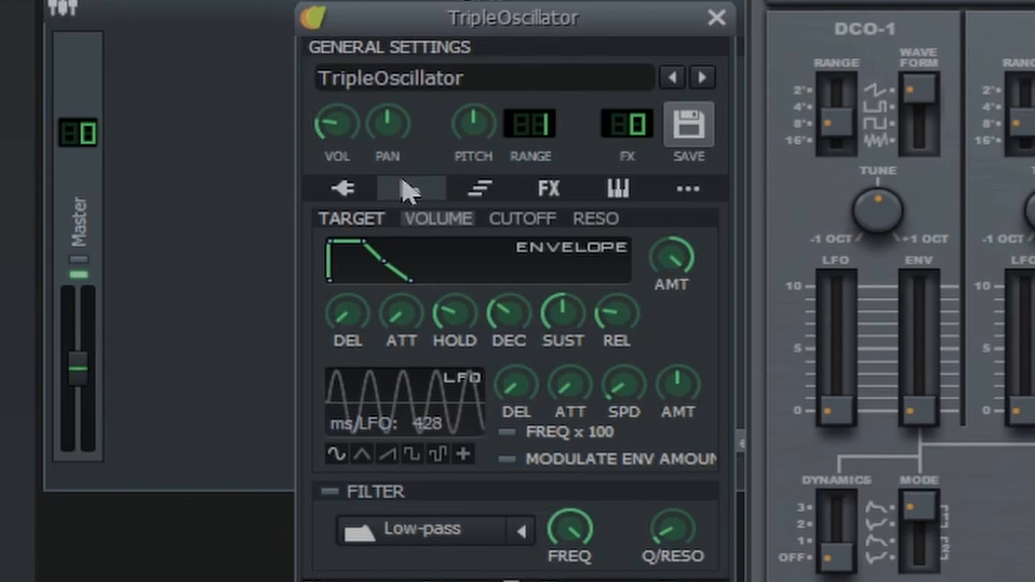
left_click(347, 191)
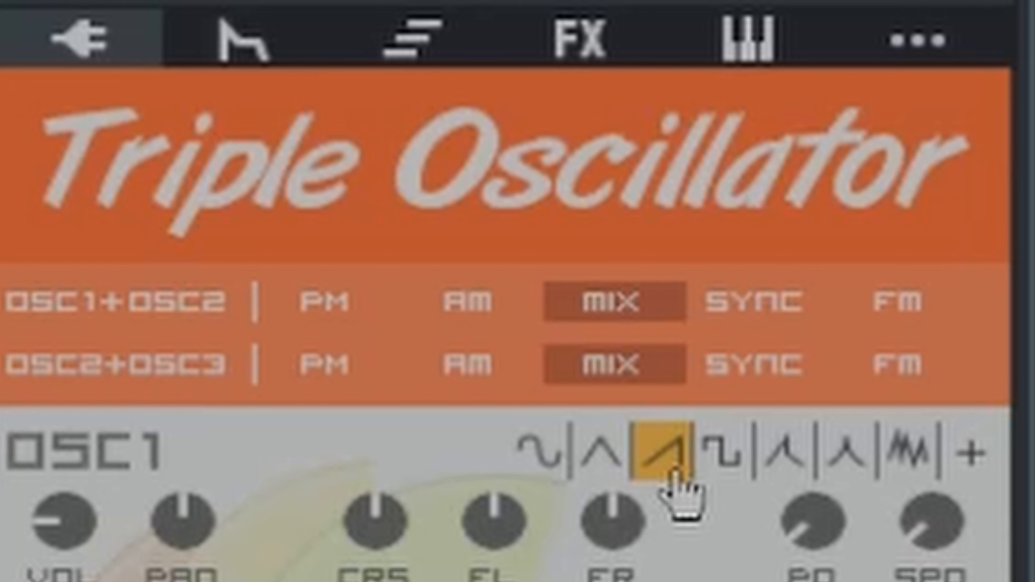
left_click(273, 45)
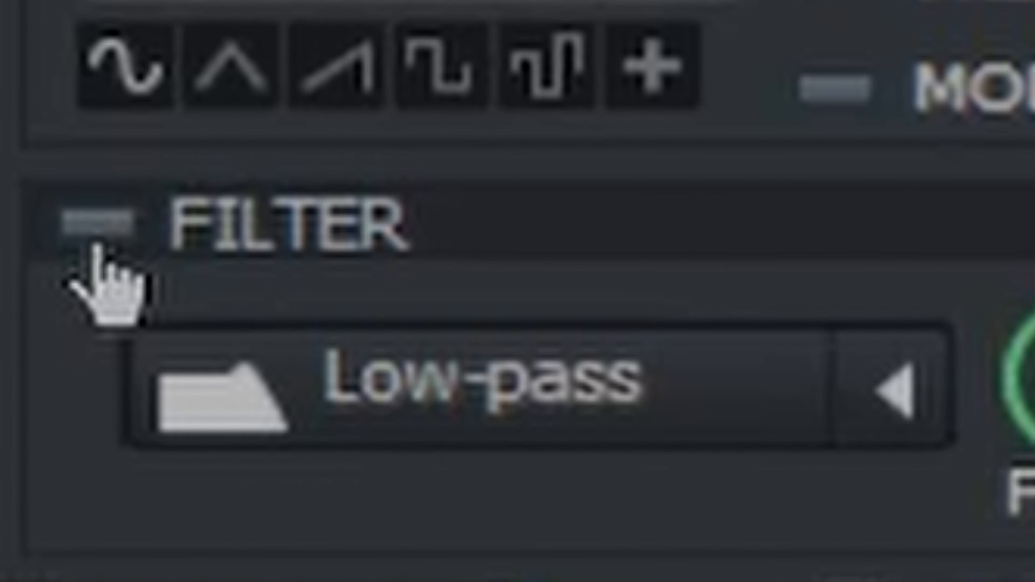
left_click(291, 418)
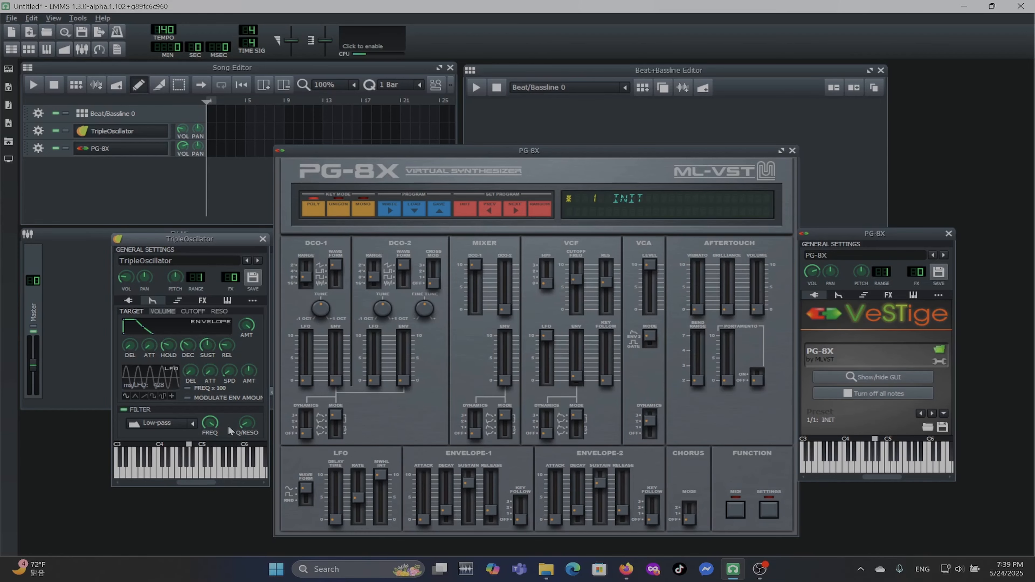
key("z")
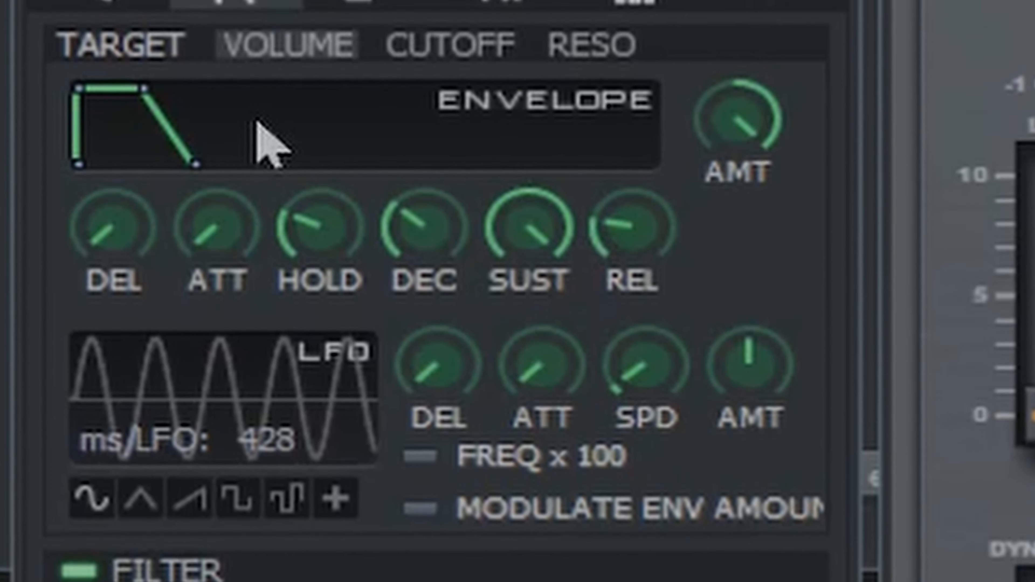
Sweep the low-pass filter's cutoff frequency from maximum down to minimum and back up to maximum.
mouse_move(503, 217)
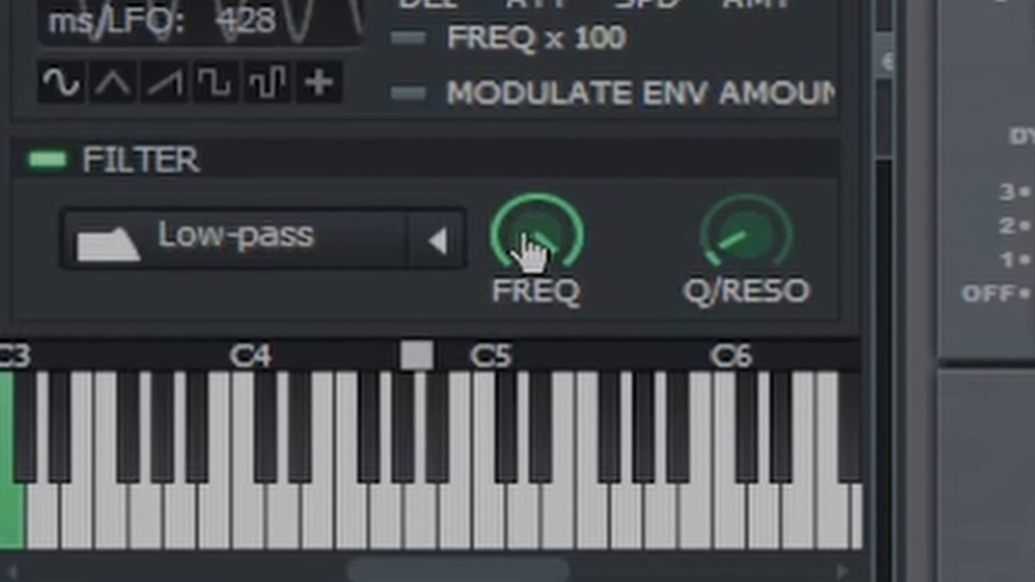
left_click_drag(522, 230, 520, 457)
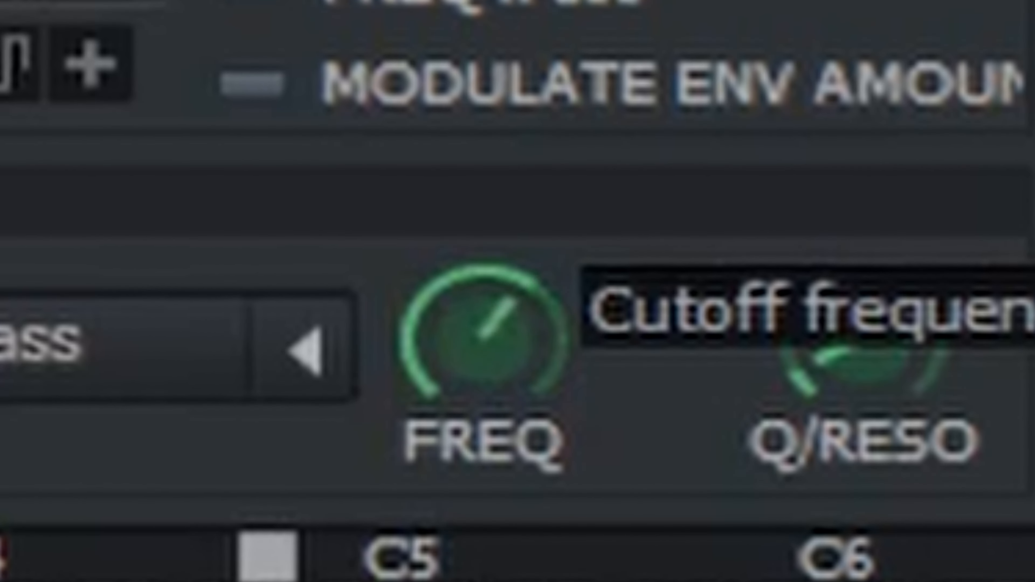
left_click_drag(483, 333, 483, 467)
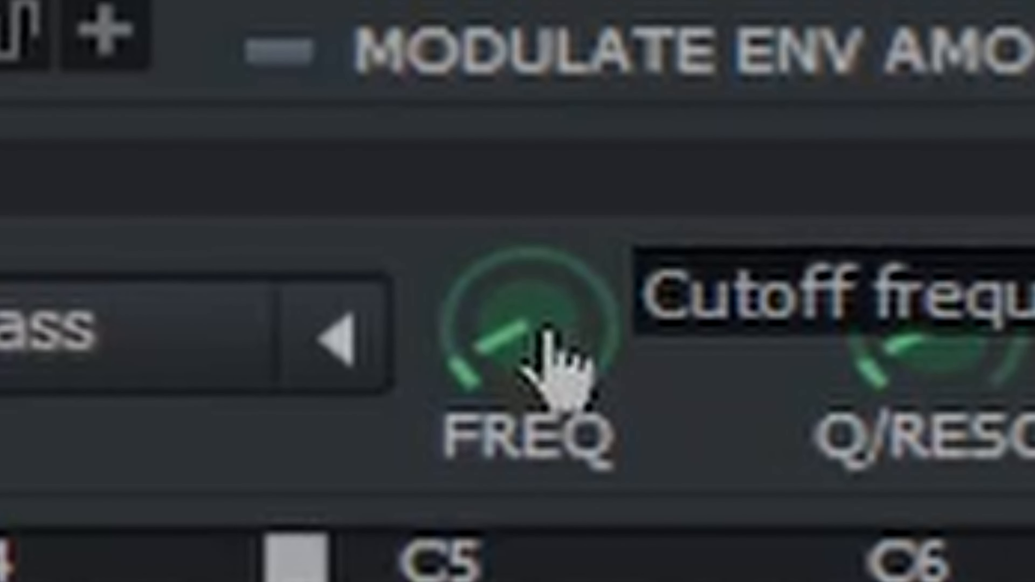
left_click_drag(549, 235, 548, 0)
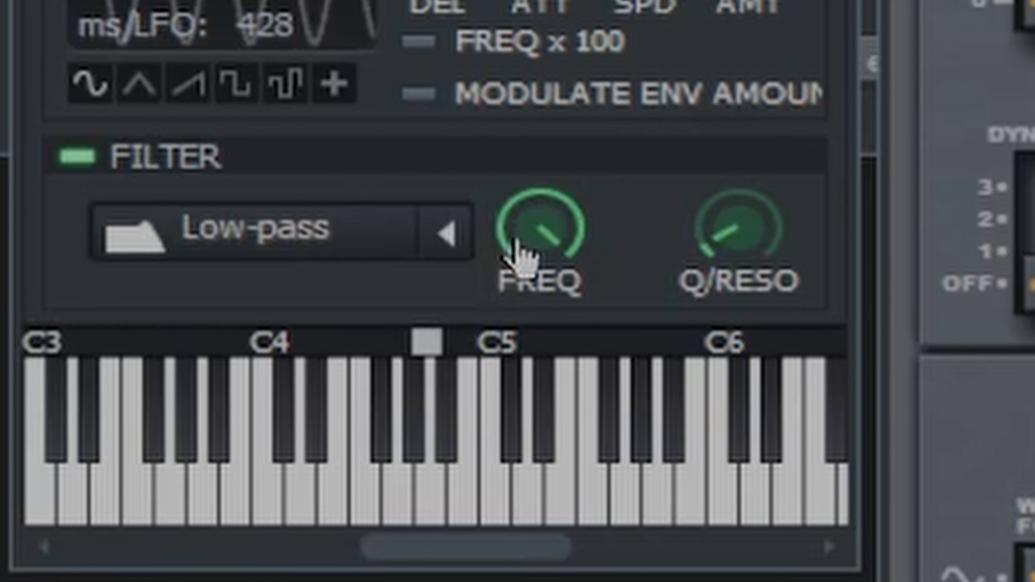
Lower the low-pass filter's cutoff frequency in stages to 4144 Hz, 4032 Hz and 2856 Hz.
left_click_drag(509, 346, 460, 581)
left_click_drag(510, 371, 440, 355)
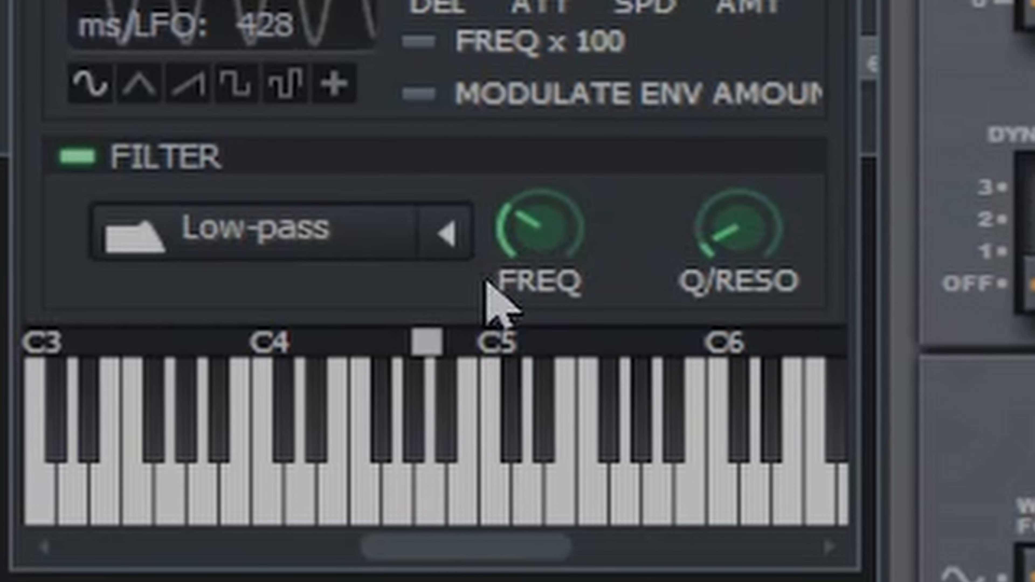
mouse_move(509, 257)
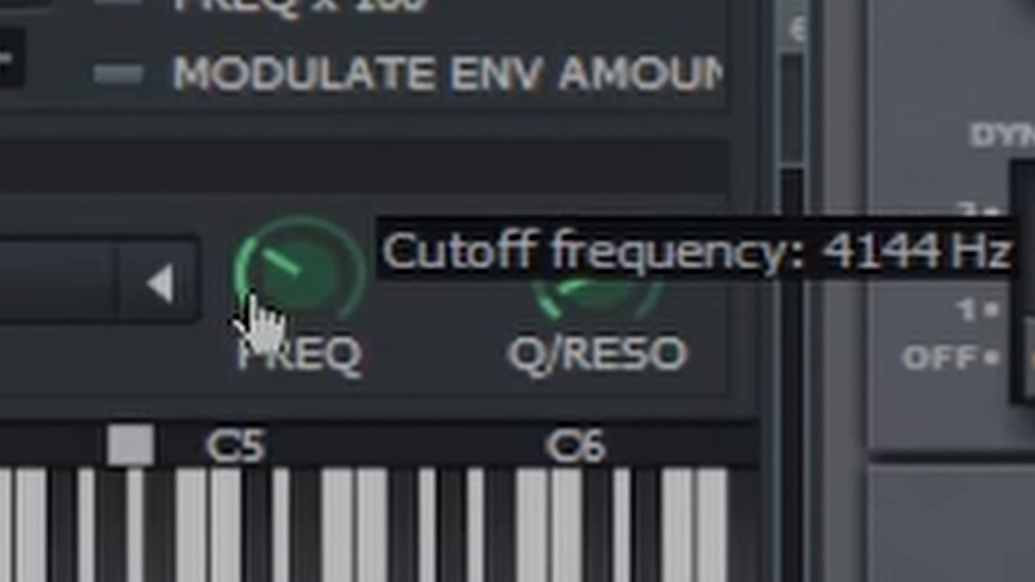
left_click_drag(30, 343, 30, 346)
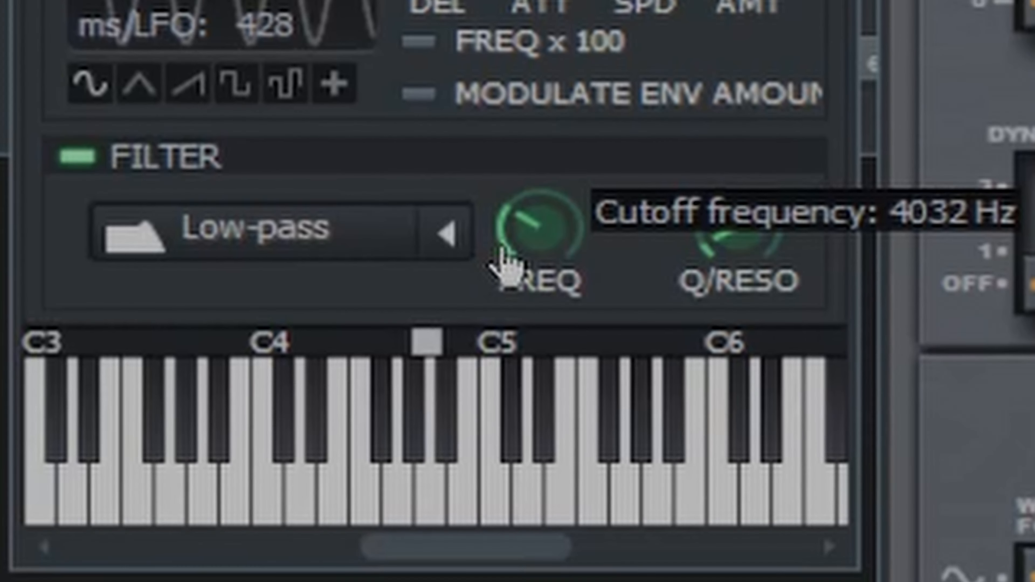
left_click_drag(504, 261, 400, 109)
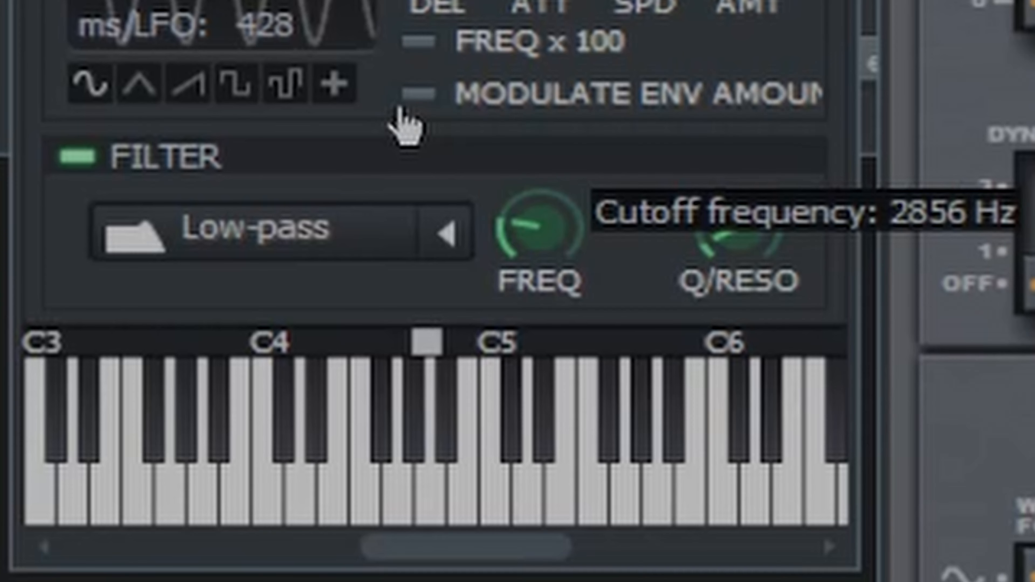
left_click_drag(401, 109, 400, 110)
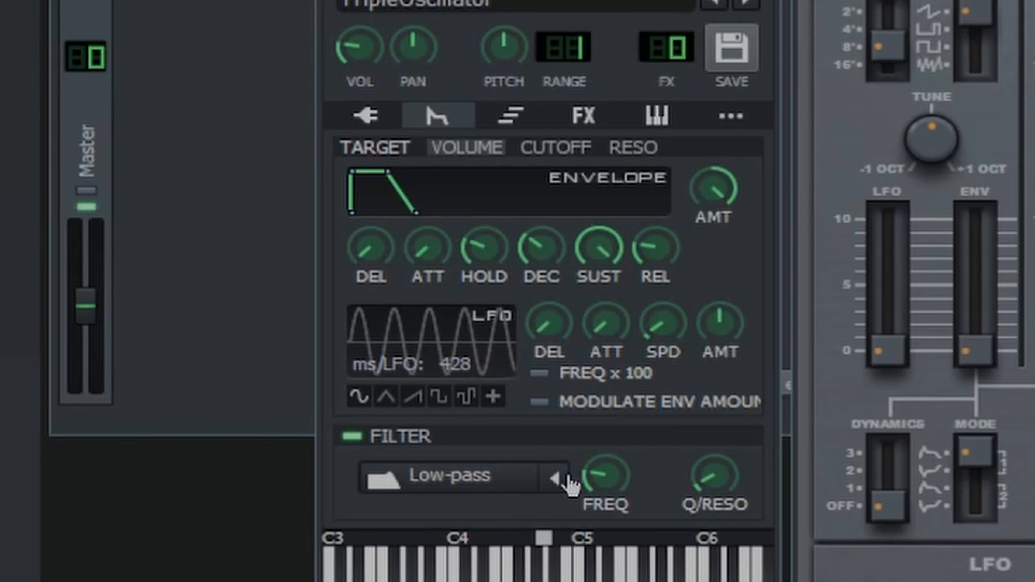
Switch TripleOscillator's filter type to Hi-pass and sweep its cutoff frequency from maximum down to minimum.
left_click(565, 483)
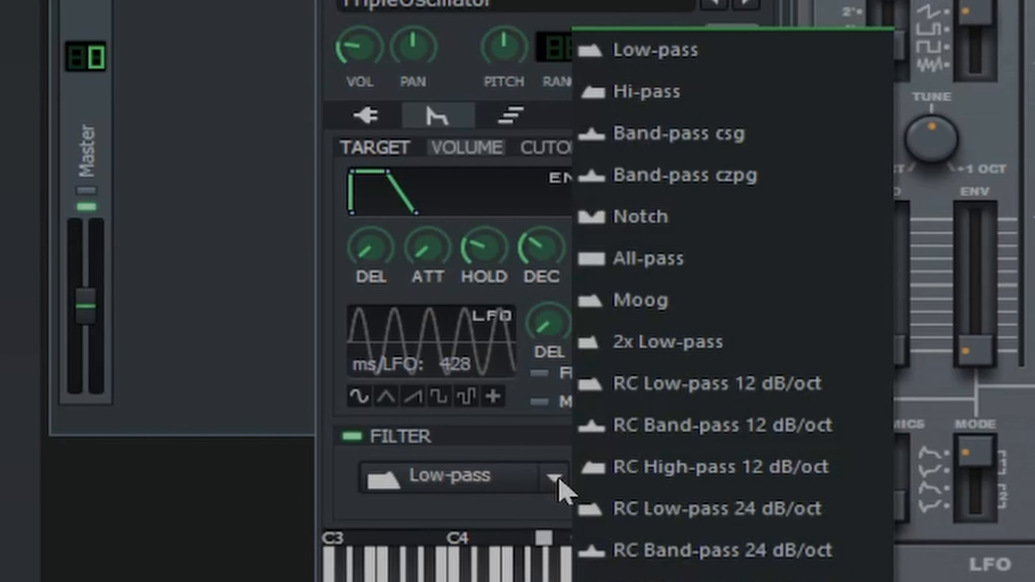
left_click(775, 102)
left_click_drag(613, 510, 643, 443)
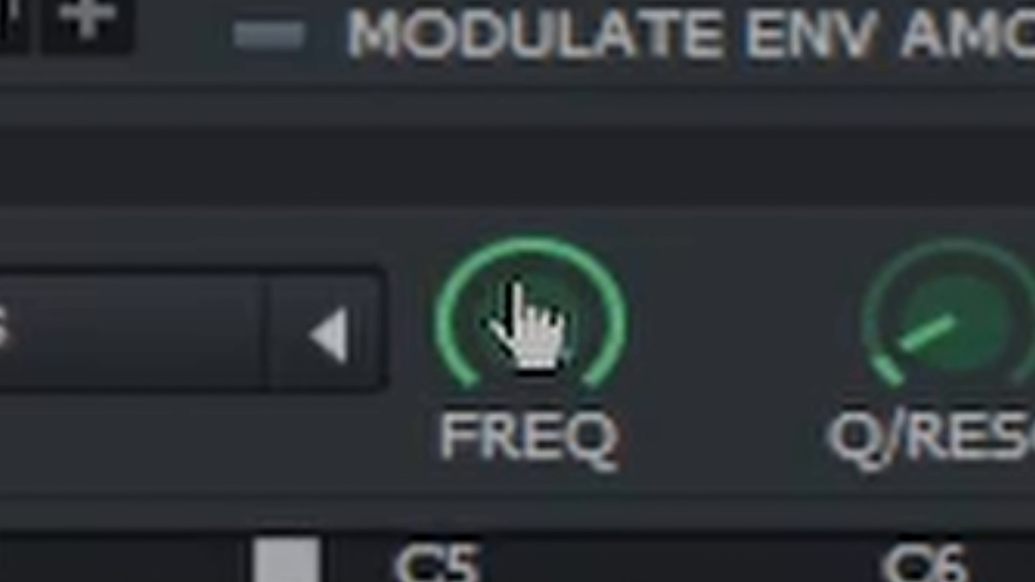
left_click_drag(545, 224, 537, 317)
left_click_drag(518, 508, 518, 581)
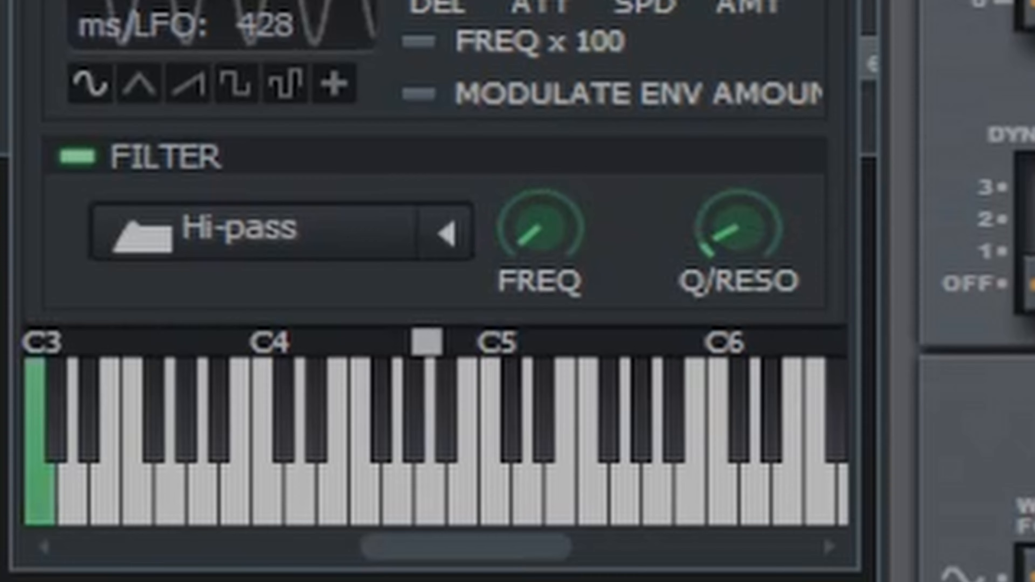
Raise the Hi-pass filter's cutoff frequency to about the middle of its range.
mouse_move(553, 245)
left_click_drag(552, 247, 589, 106)
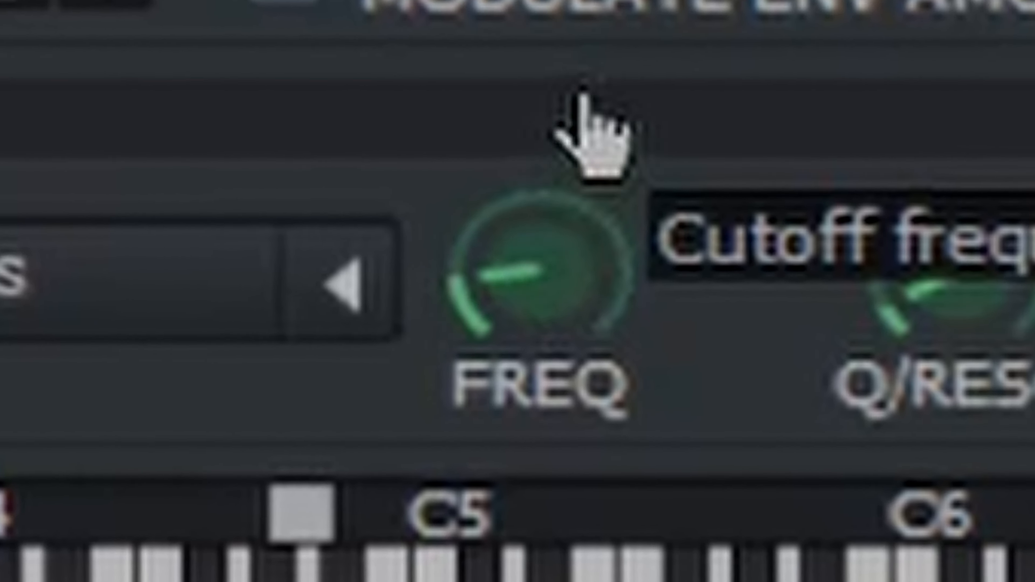
left_click_drag(540, 281, 540, 178)
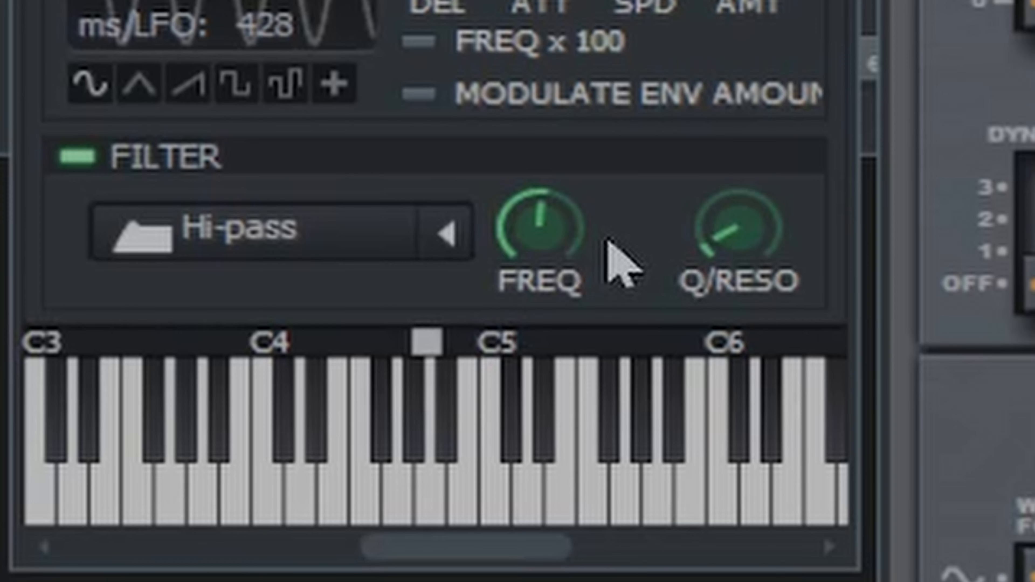
mouse_move(566, 232)
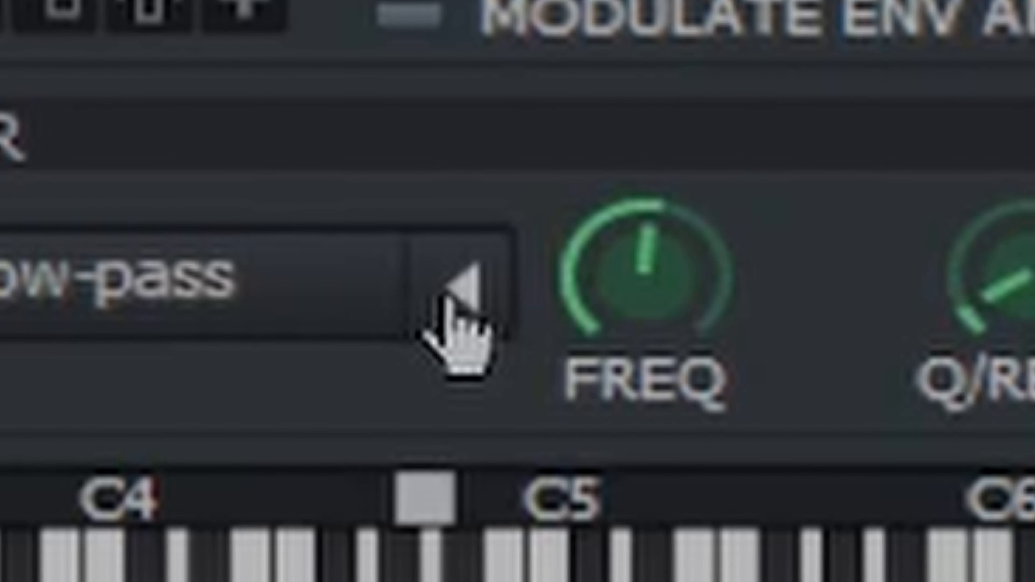
With the filter on Low-pass, raise its resonance slightly and sweep the cutoff frequency.
left_click(327, 313)
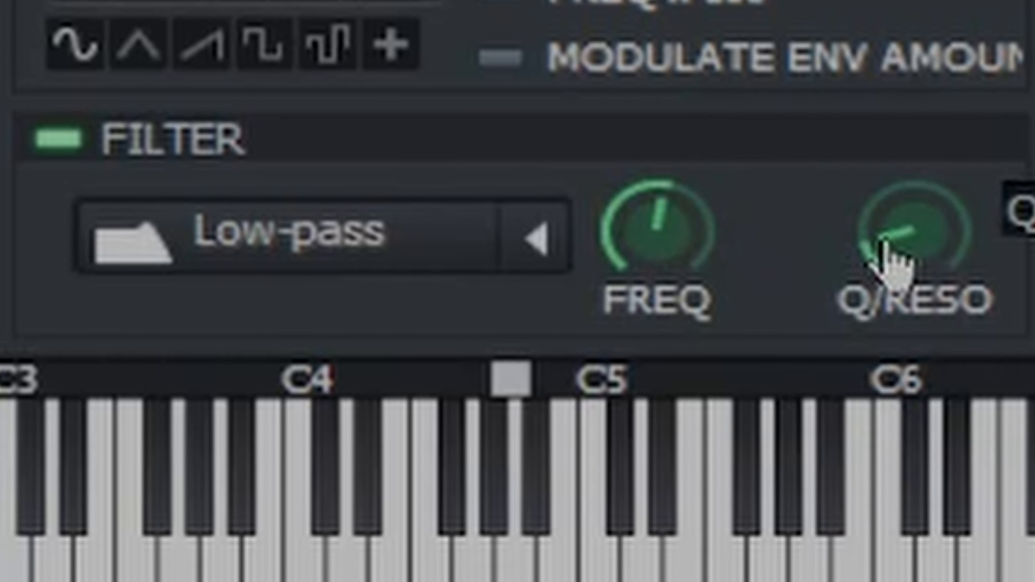
left_click_drag(895, 261, 811, 235)
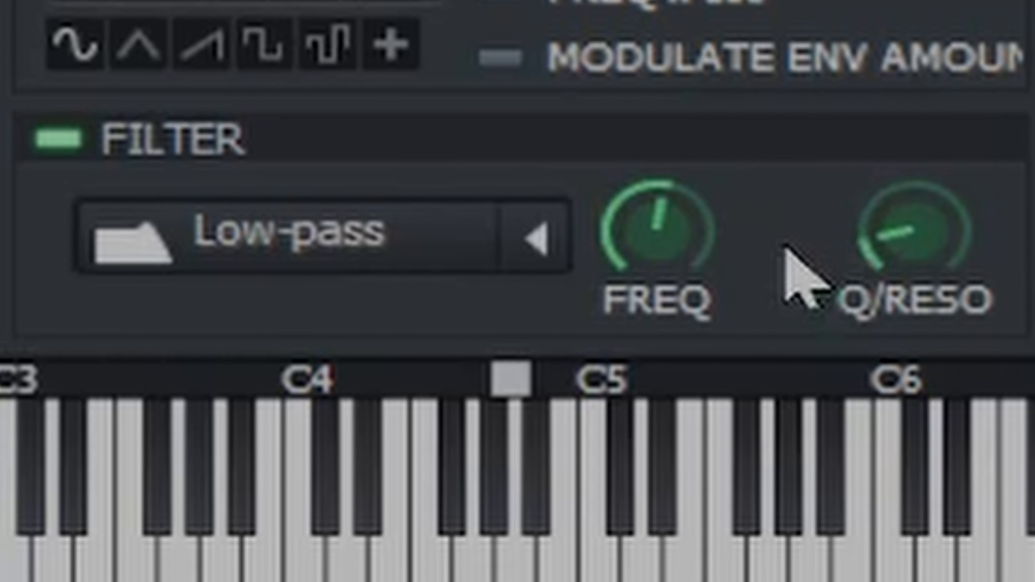
left_click_drag(661, 214, 637, 428)
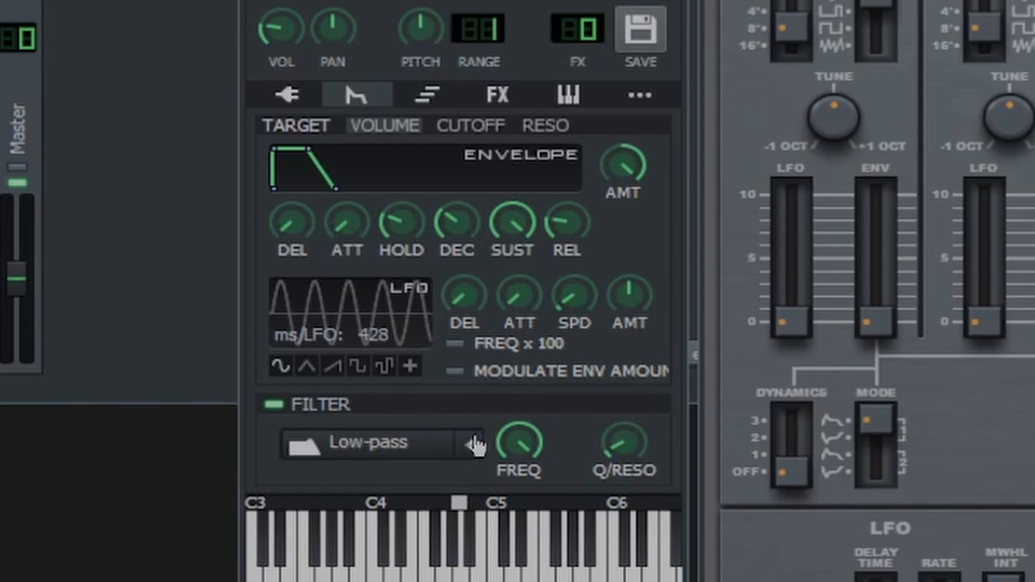
Switch the filter type to 2x Low-pass and sweep its cutoff frequency.
left_click(471, 447)
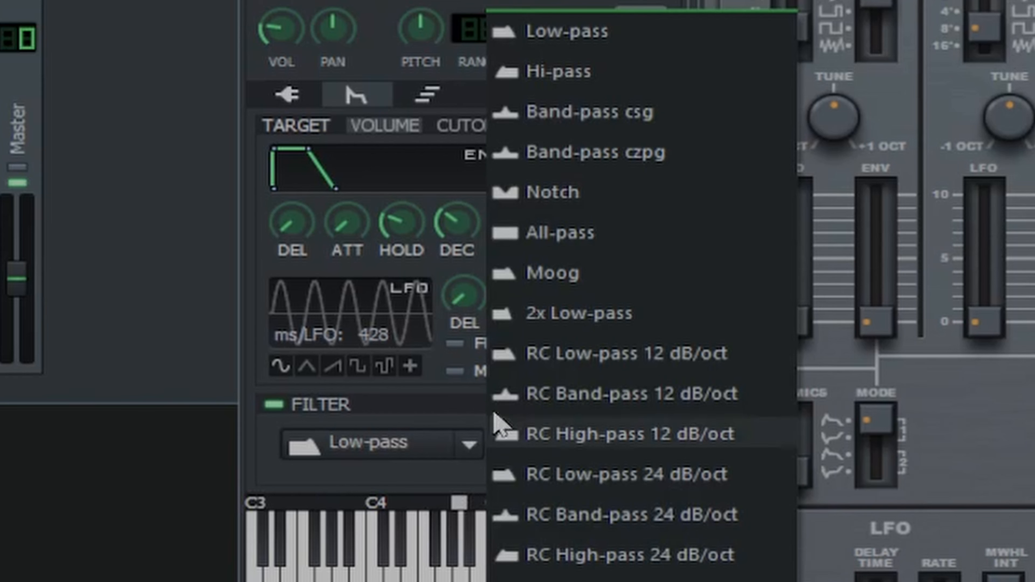
left_click(651, 319)
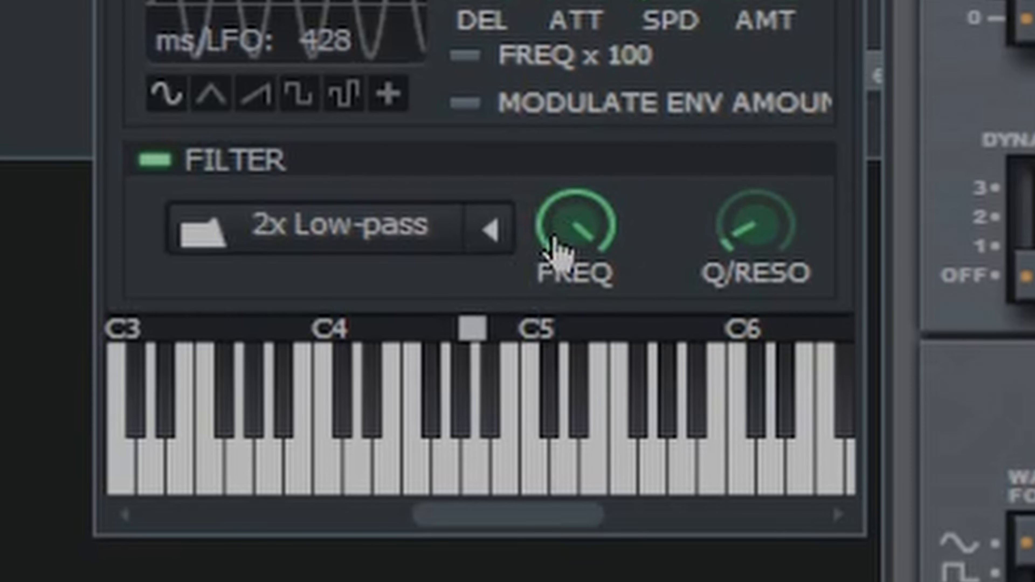
left_click_drag(571, 224, 578, 58)
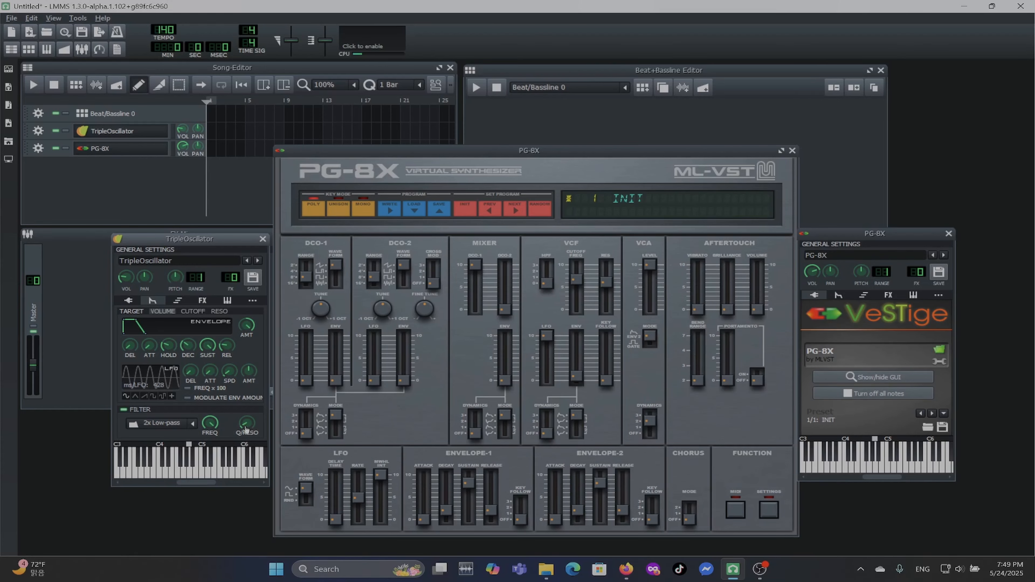
Set the 2x Low-pass filter's Q/resonance to 2.0.
double_click(245, 425)
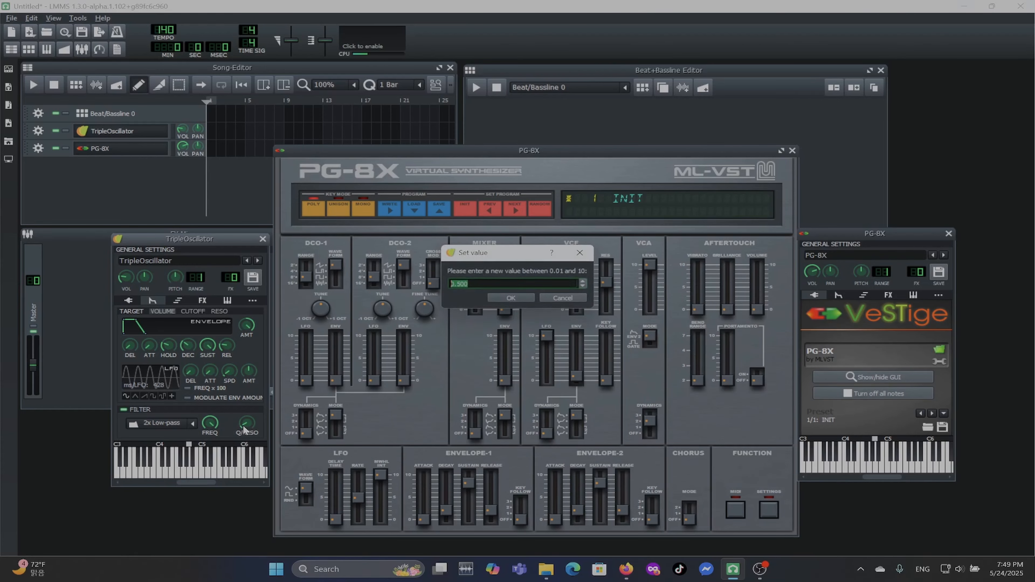
type("2")
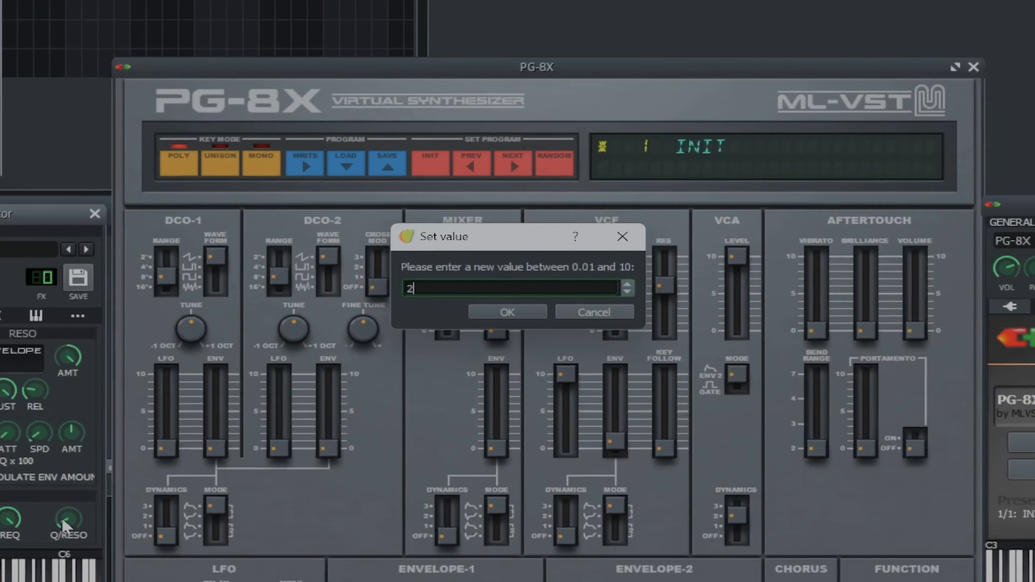
type(".0")
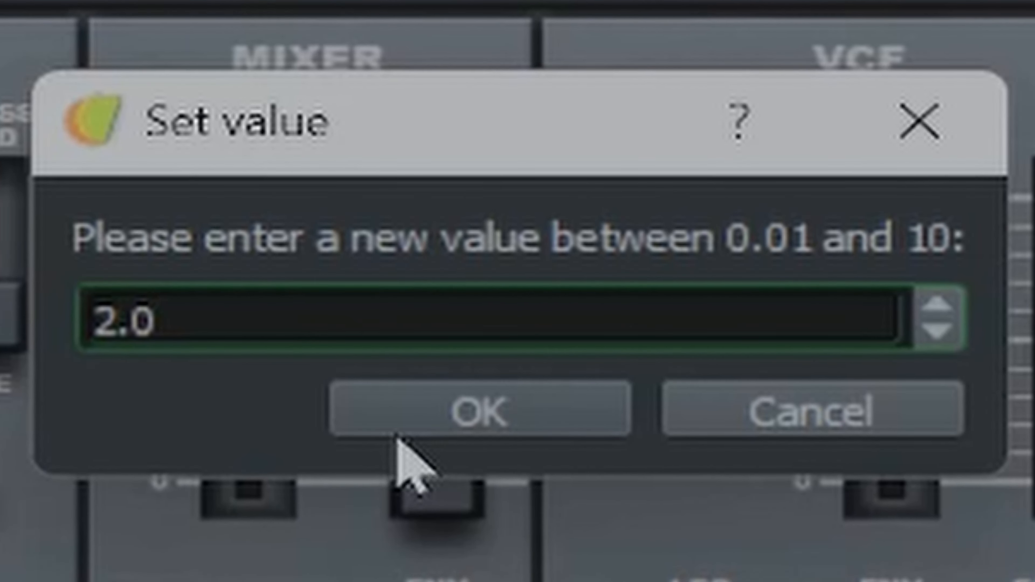
left_click(402, 428)
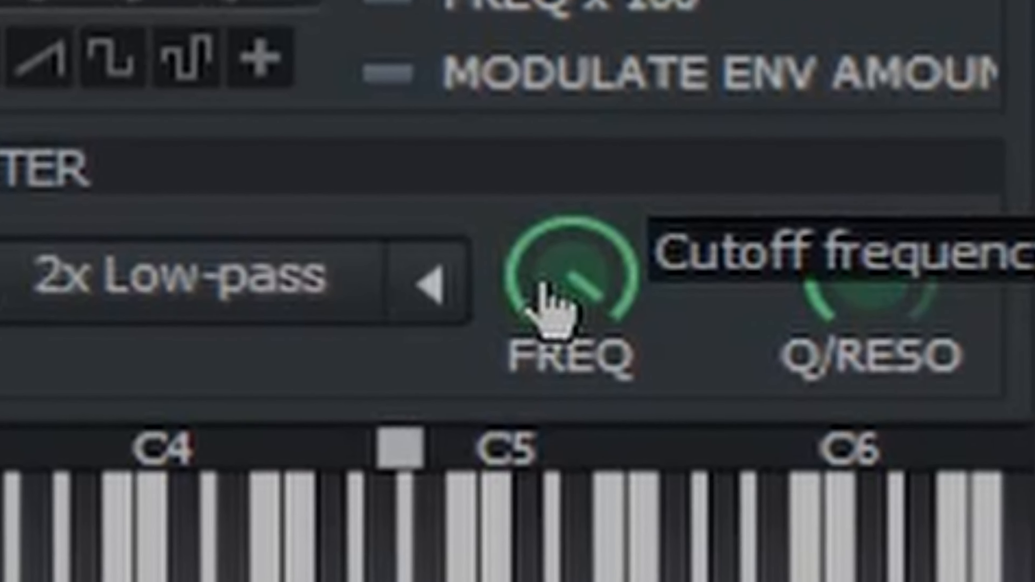
Sweep the 2x Low-pass cutoff frequency down into its lower range with the resonance raised.
left_click_drag(542, 285, 536, 117)
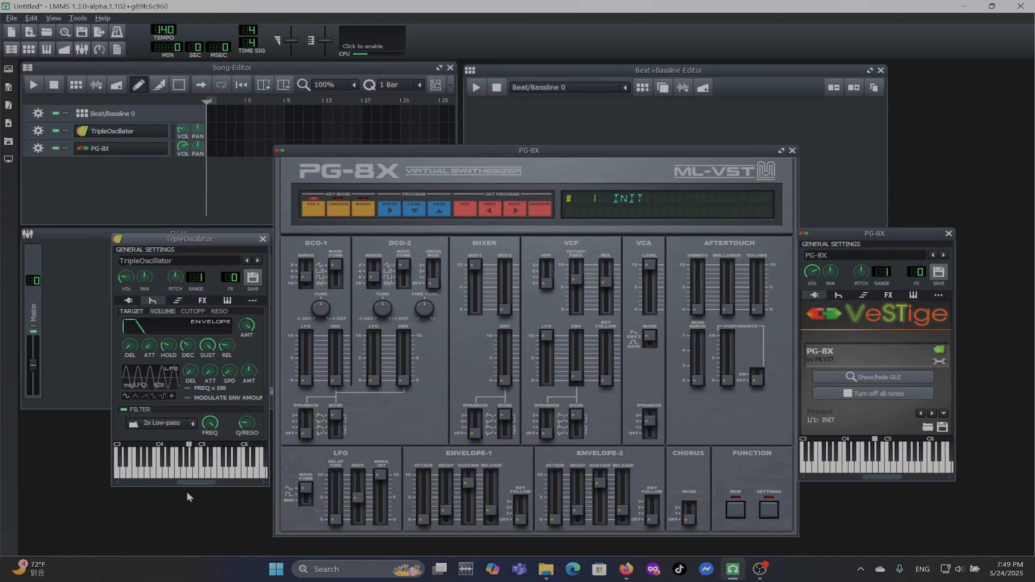
left_click_drag(210, 422, 210, 453)
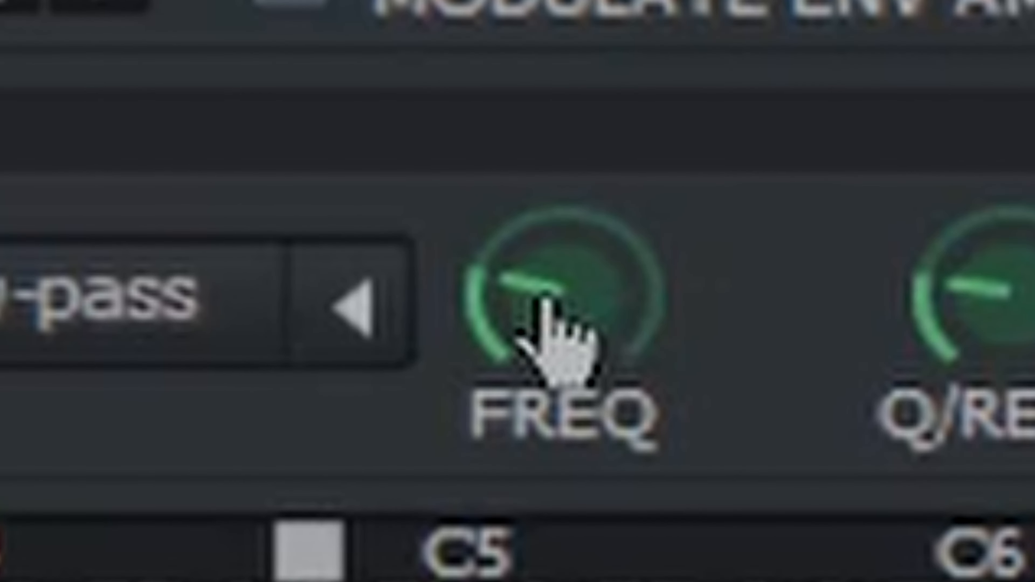
left_click_drag(544, 300, 491, 530)
Set the 2x Low-pass filter's Q/resonance to 0.5 and sweep its cutoff frequency in the low range.
double_click(1011, 310)
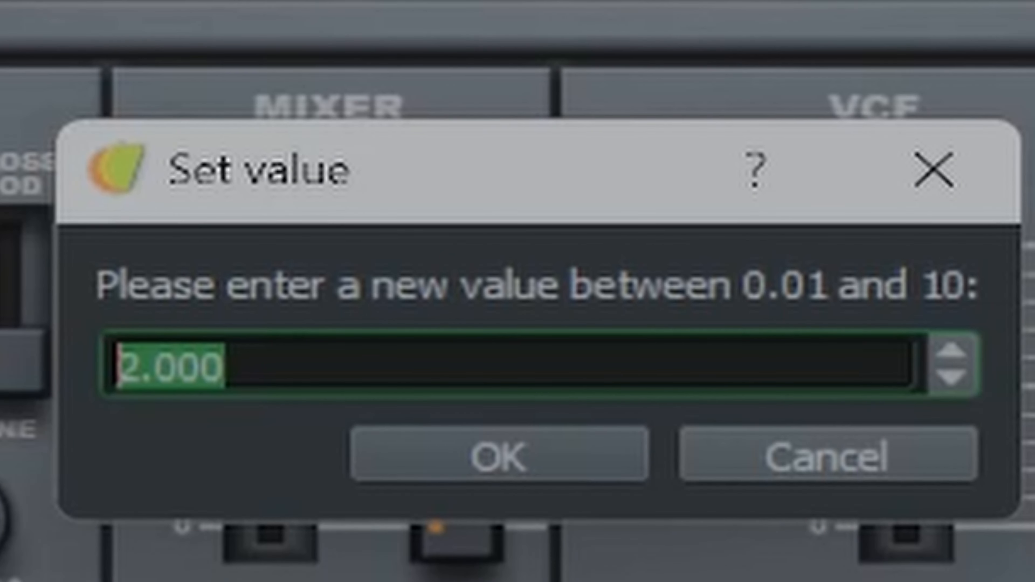
type(".5")
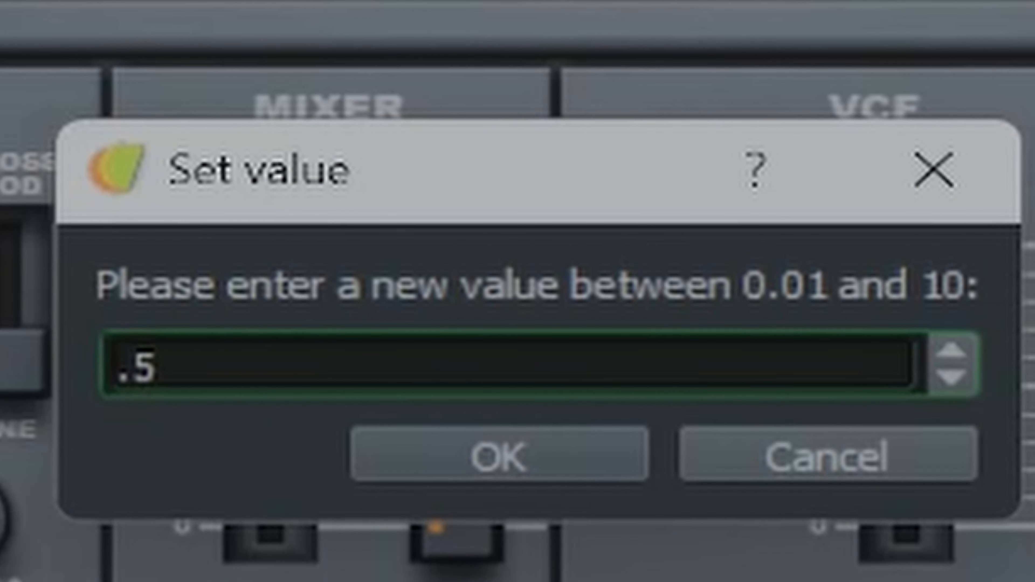
left_click(514, 456)
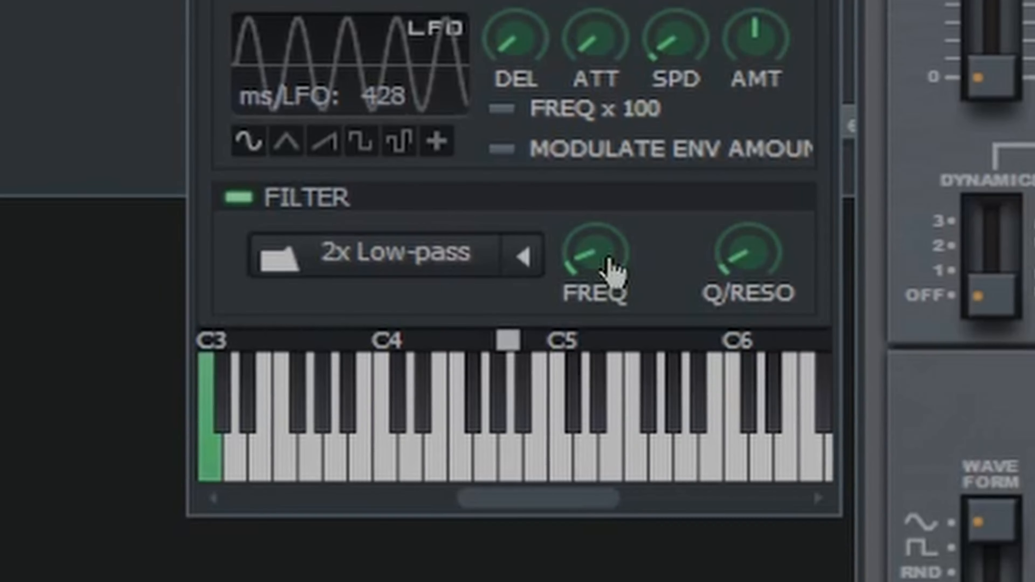
left_click_drag(608, 263, 599, 316)
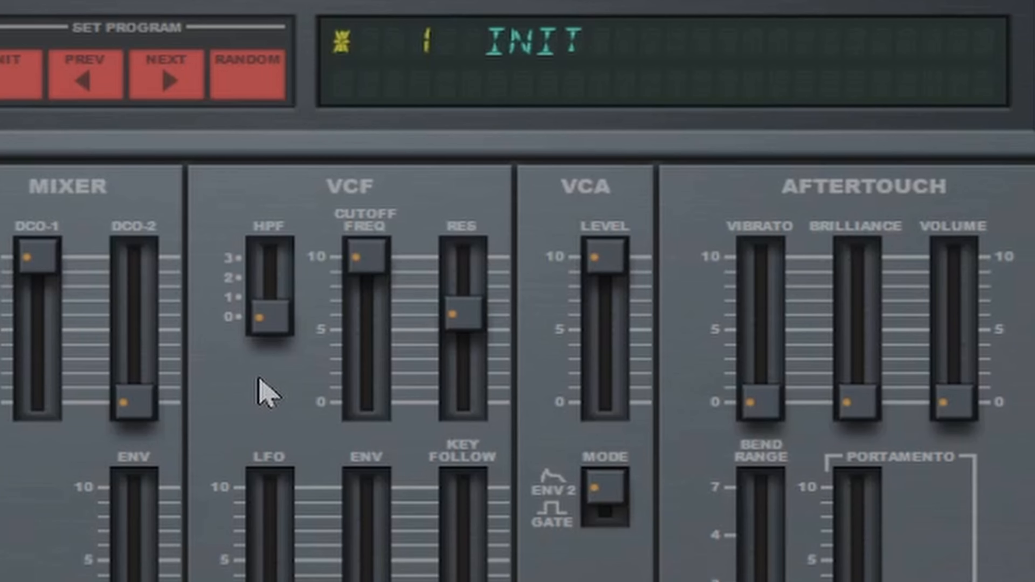
On the INIT patch of the other synth, lower the VCF resonance to near 0 and sweep its cutoff down and back to maximum.
left_click_drag(464, 316, 492, 462)
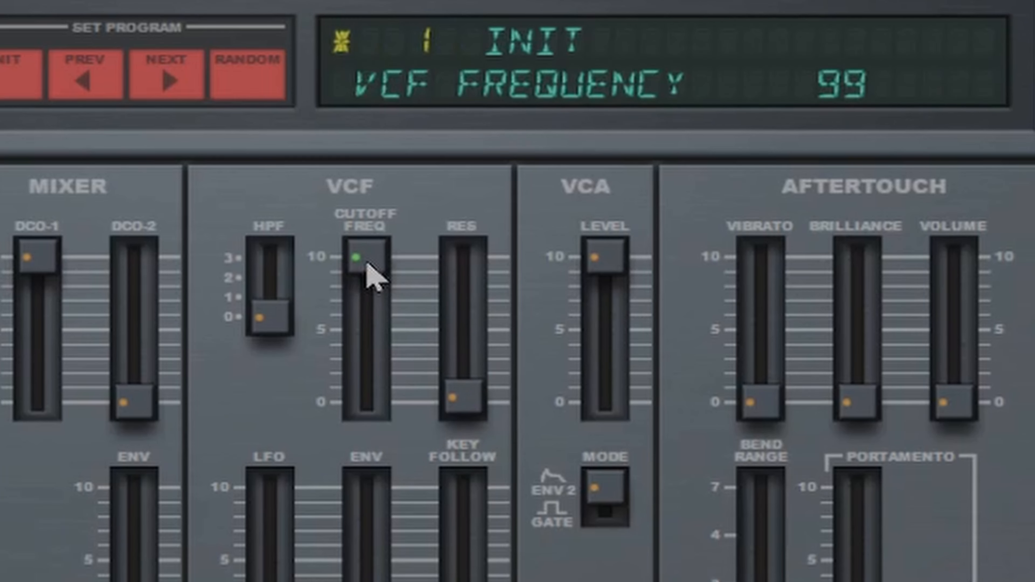
left_click(358, 254)
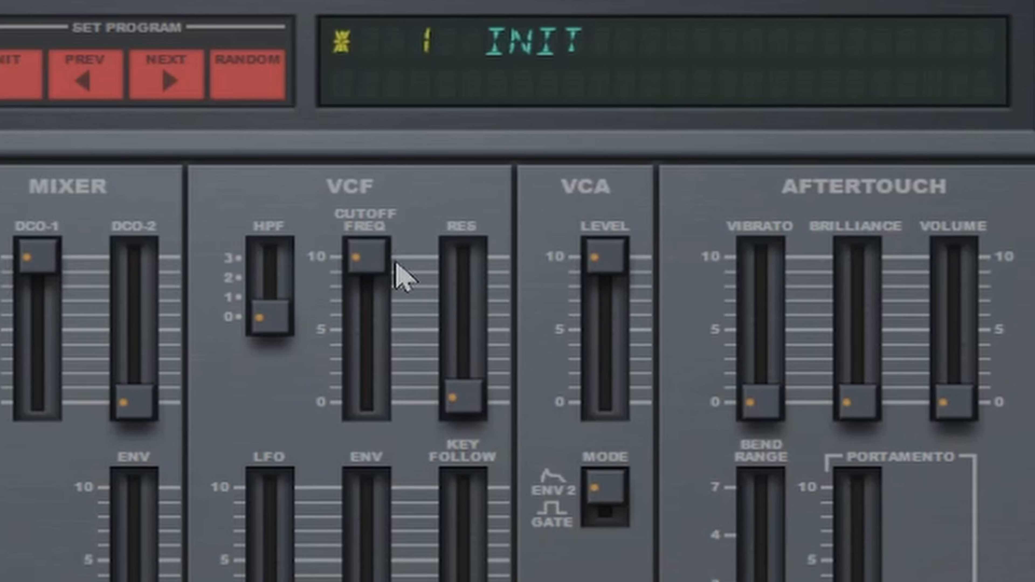
left_click_drag(383, 268, 352, 431)
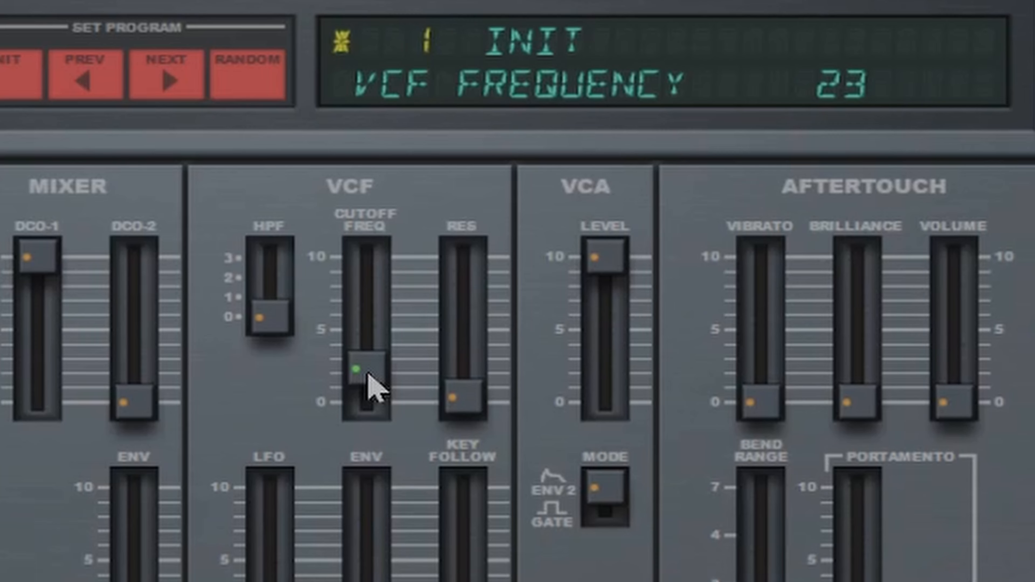
left_click_drag(371, 370, 382, 213)
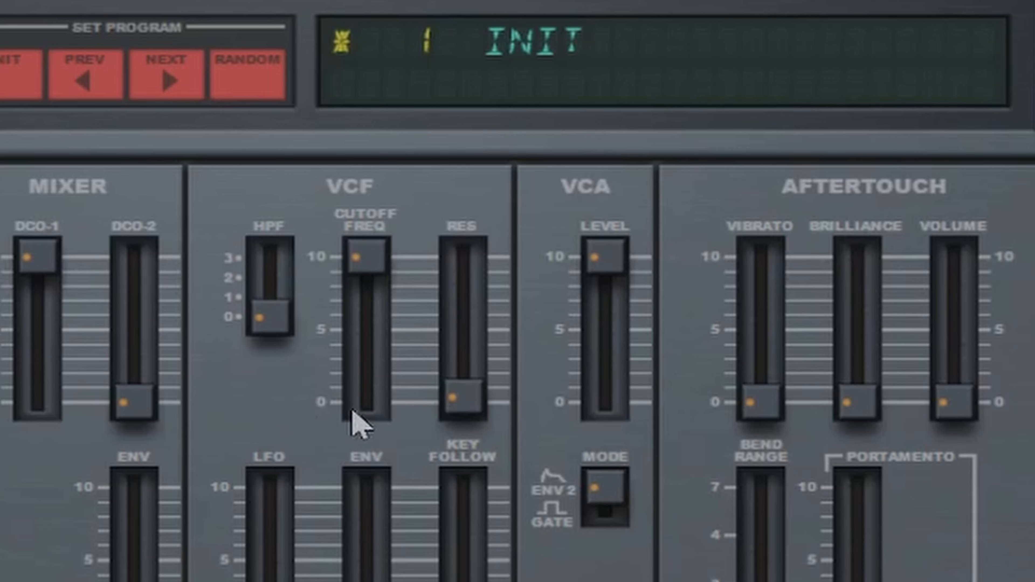
Raise the VCF resonance to about 71 and sweep the VCF cutoff frequency, returning it to 99.
left_click_drag(468, 404, 510, 266)
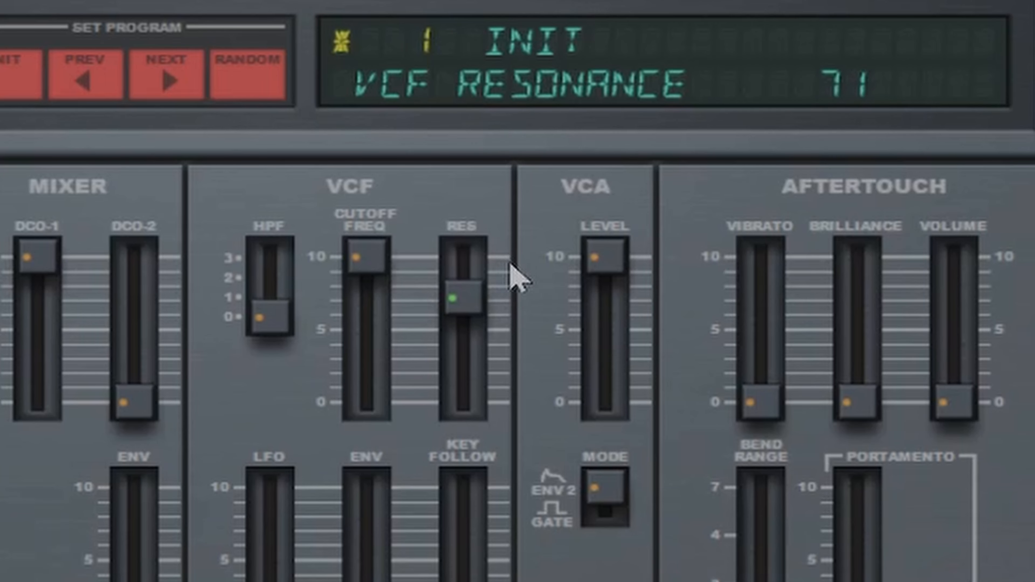
left_click(369, 256)
mouse_move(371, 257)
left_mouse_down()
mouse_move(374, 411)
mouse_move(377, 247)
left_mouse_up()
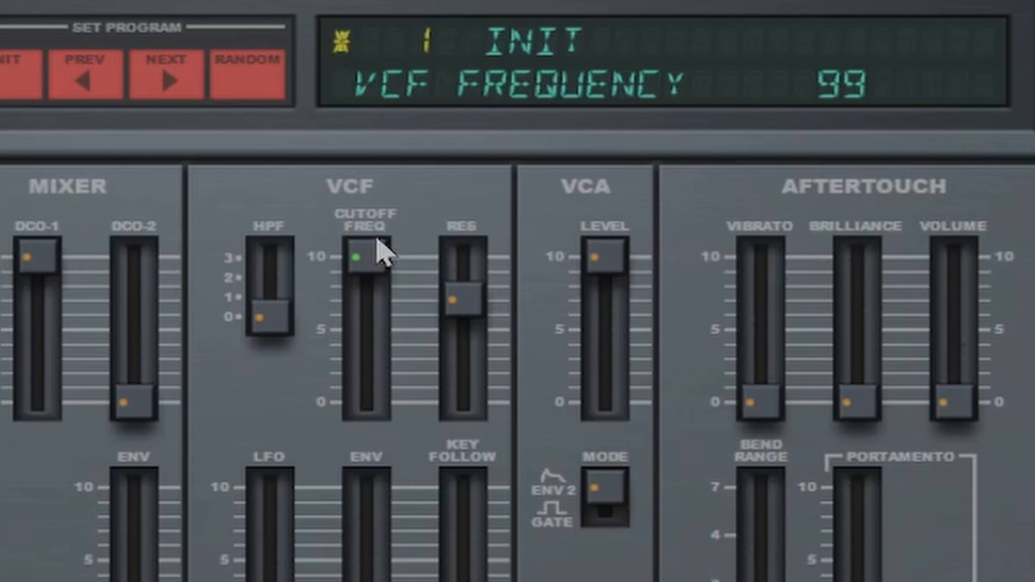